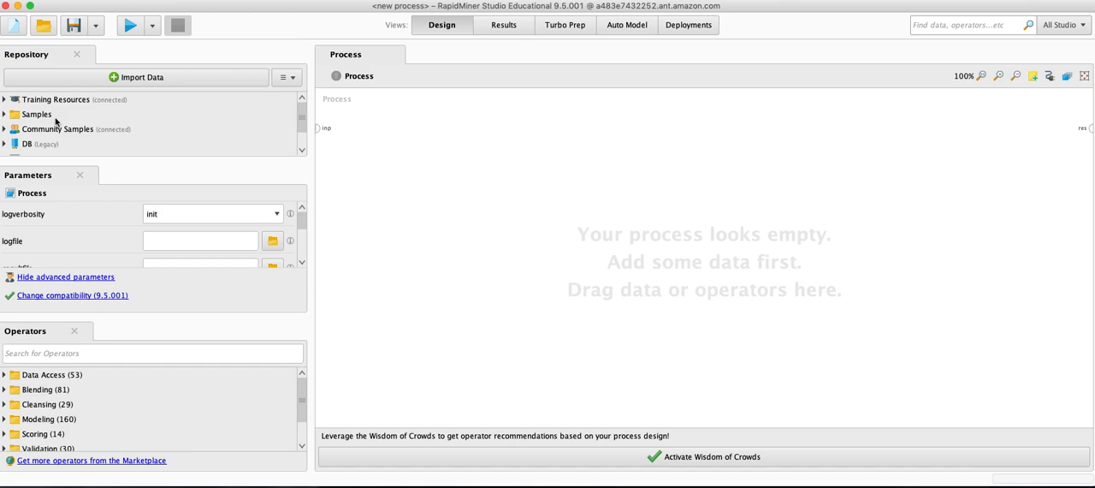
Start a new Auto Model using the Bank_Personal_Loan_Modelling data set from the Local Repository.
{"action": "left_click", "coordinate": [636, 27]}
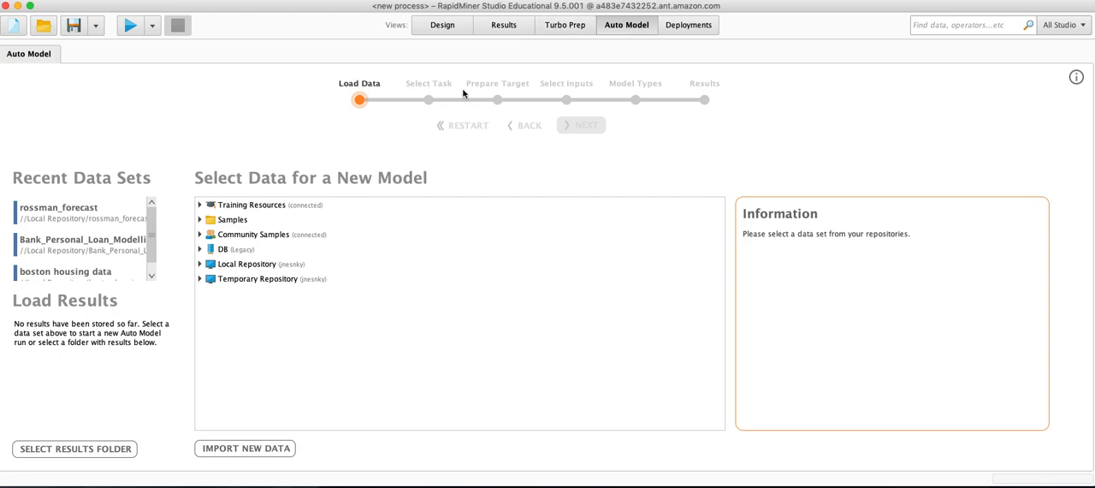
{"action": "left_click", "coordinate": [200, 264]}
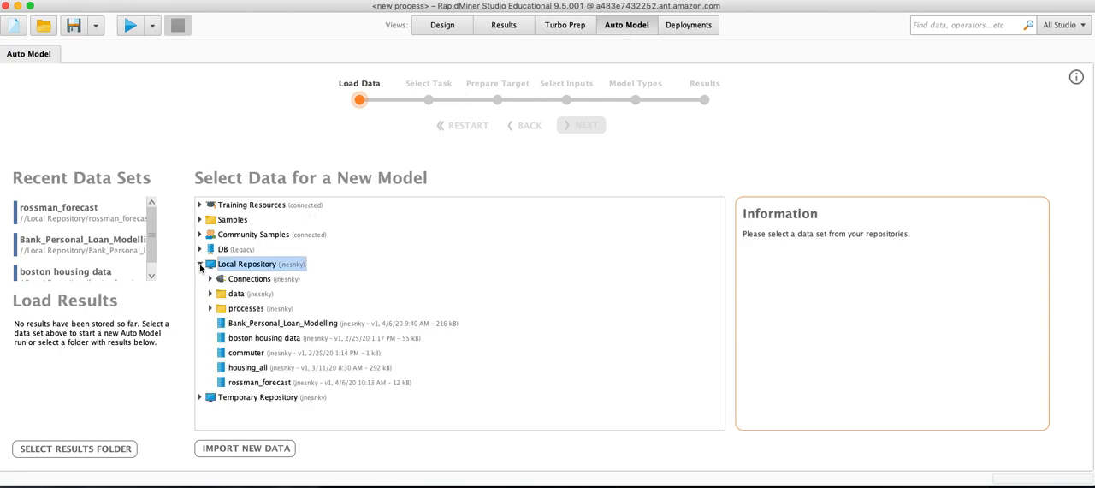
{"action": "left_click", "coordinate": [265, 325]}
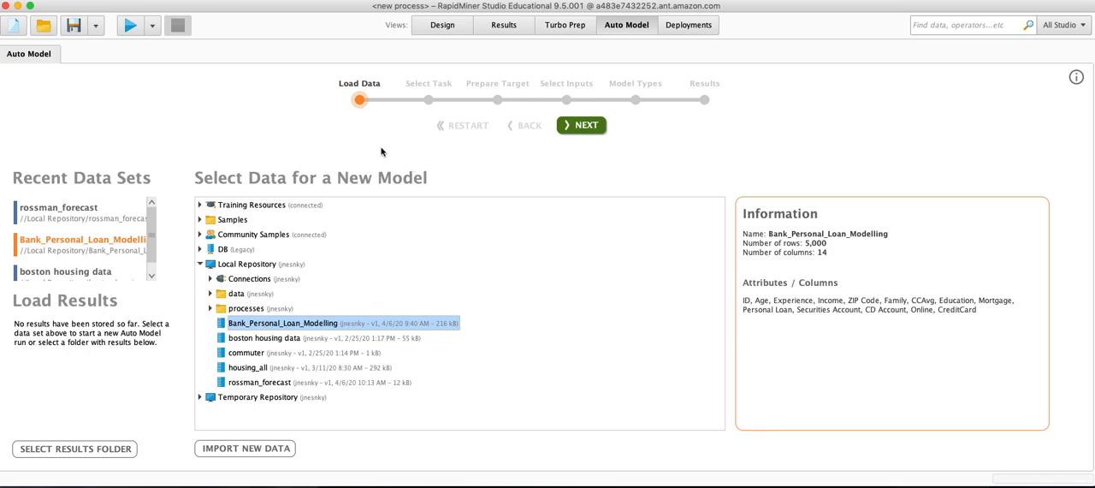
{"action": "left_click", "coordinate": [581, 126]}
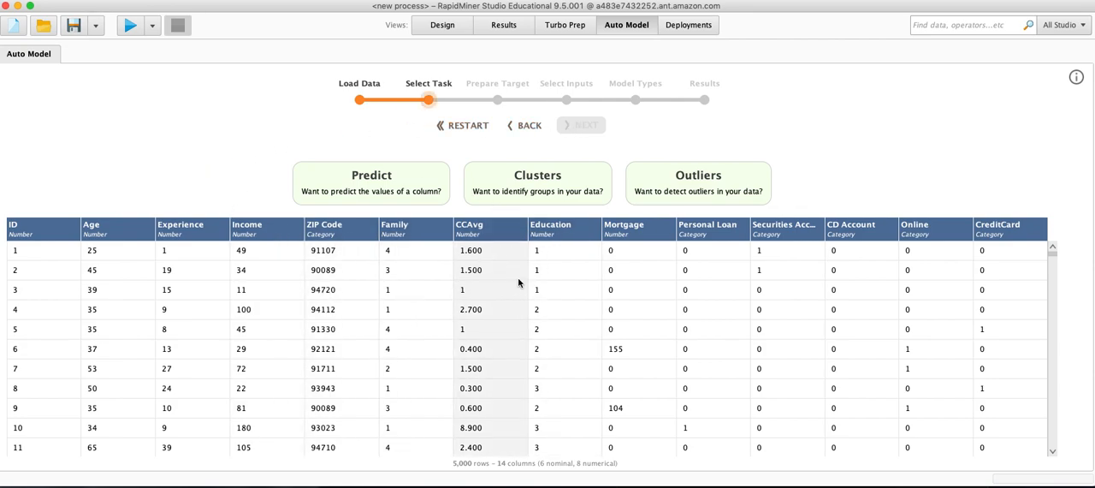
Choose the Predict task with Personal Loan as the target column, and accept the default target preparation settings.
{"action": "left_click", "coordinate": [382, 179]}
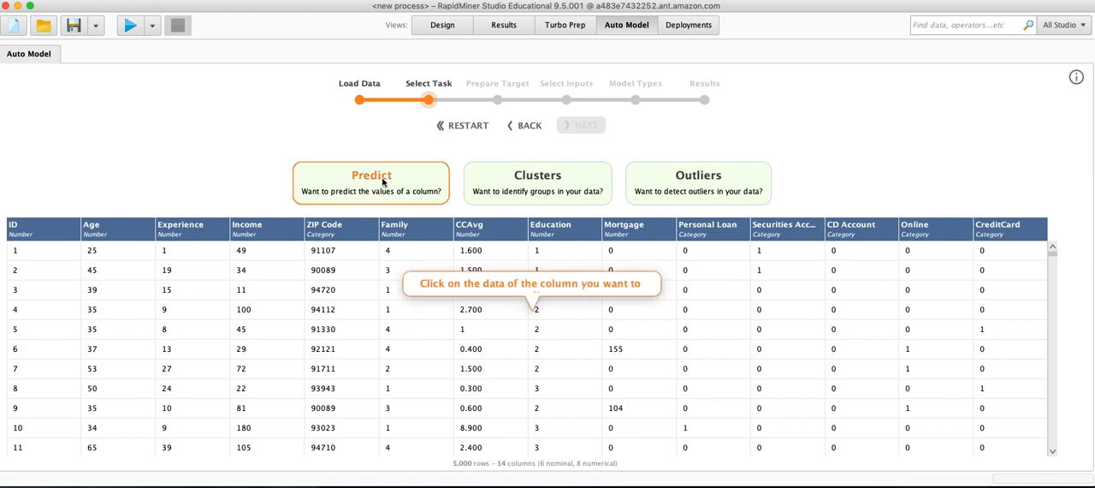
{"action": "left_click", "coordinate": [730, 231]}
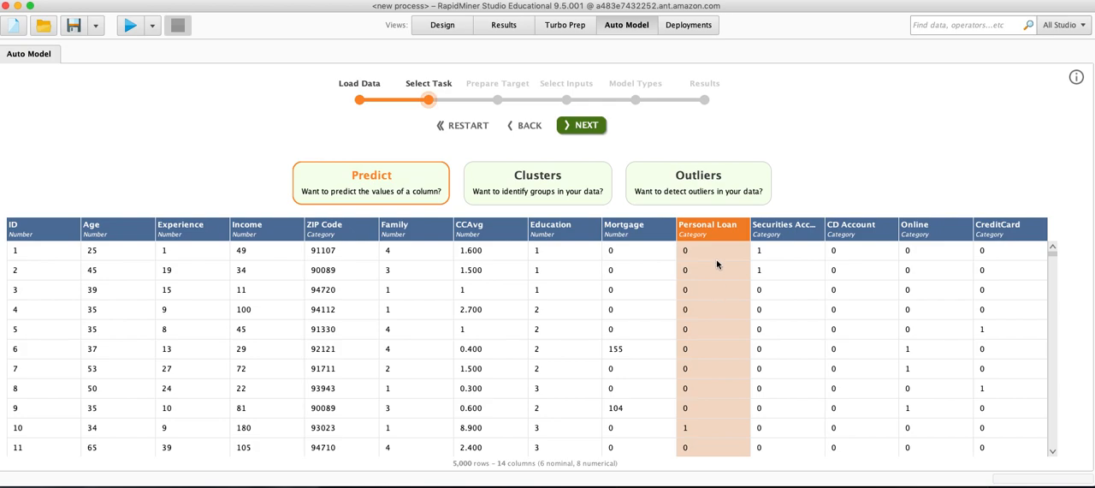
{"action": "left_click", "coordinate": [584, 124]}
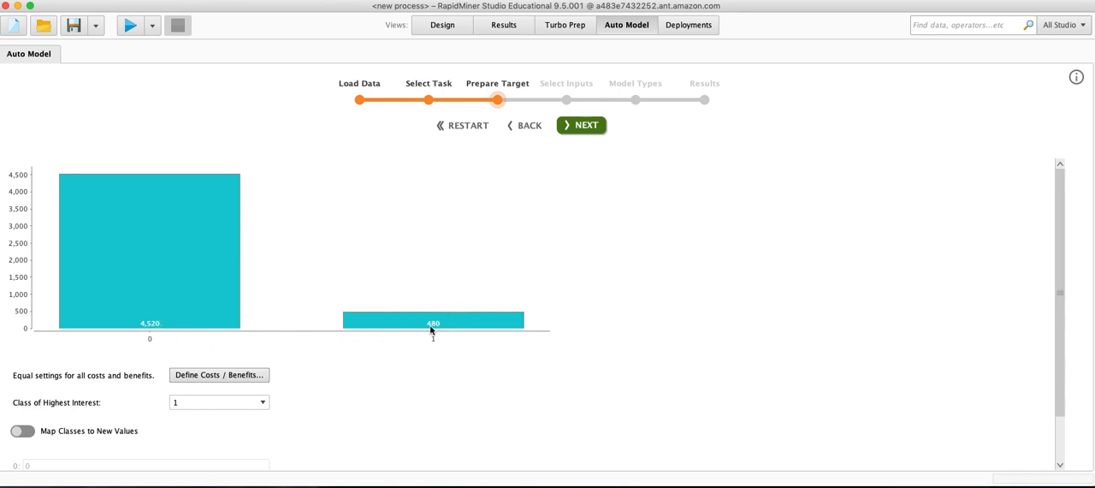
{"action": "left_click", "coordinate": [596, 126]}
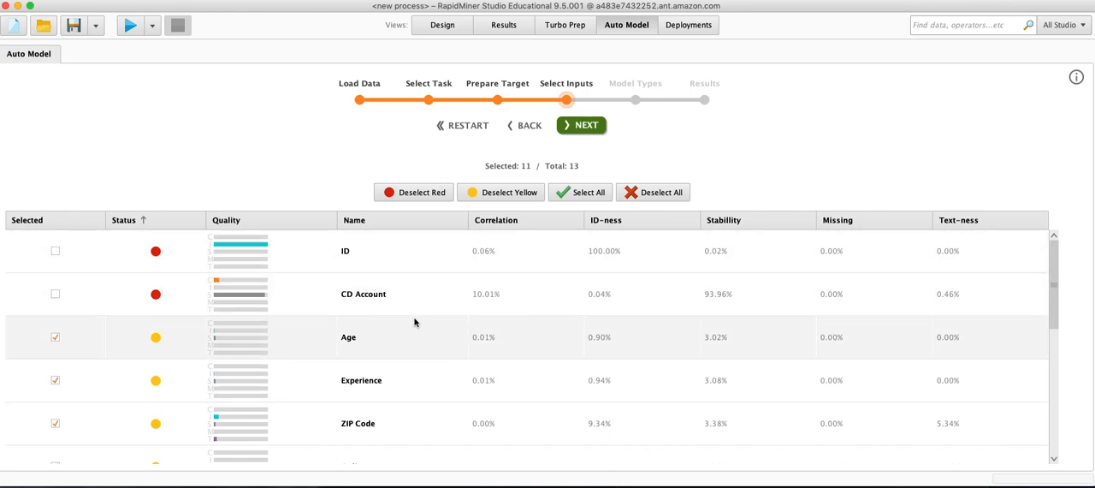
Review the input columns, exclude ZIP Code from the model inputs, and continue to the model types.
{"action": "scroll", "coordinate": [414, 321], "scroll_direction": "down", "scroll_amount": 1}
{"action": "scroll", "coordinate": [415, 323], "scroll_direction": "down", "scroll_amount": 6}
{"action": "scroll", "coordinate": [419, 329], "scroll_direction": "up", "scroll_amount": 6}
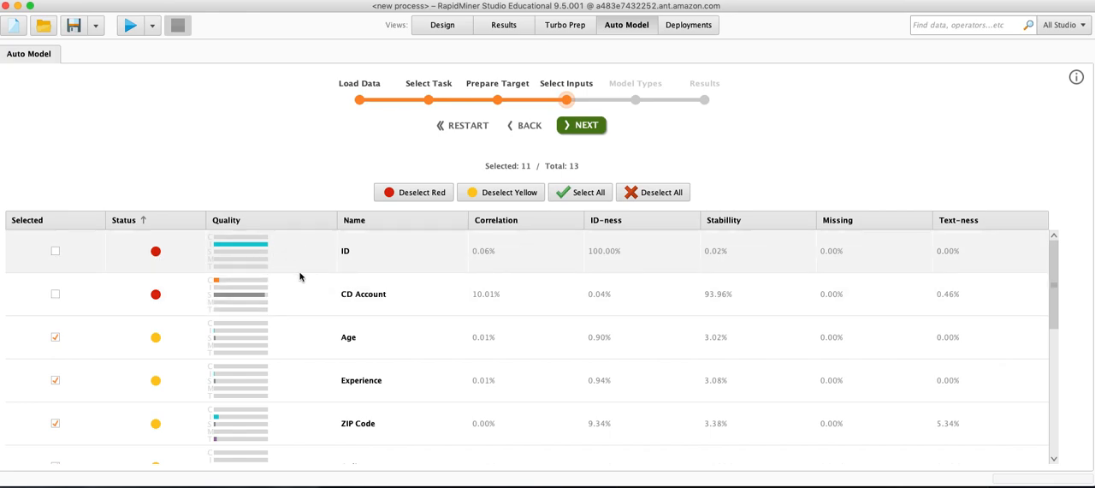
{"action": "scroll", "coordinate": [323, 292], "scroll_direction": "down", "scroll_amount": 1}
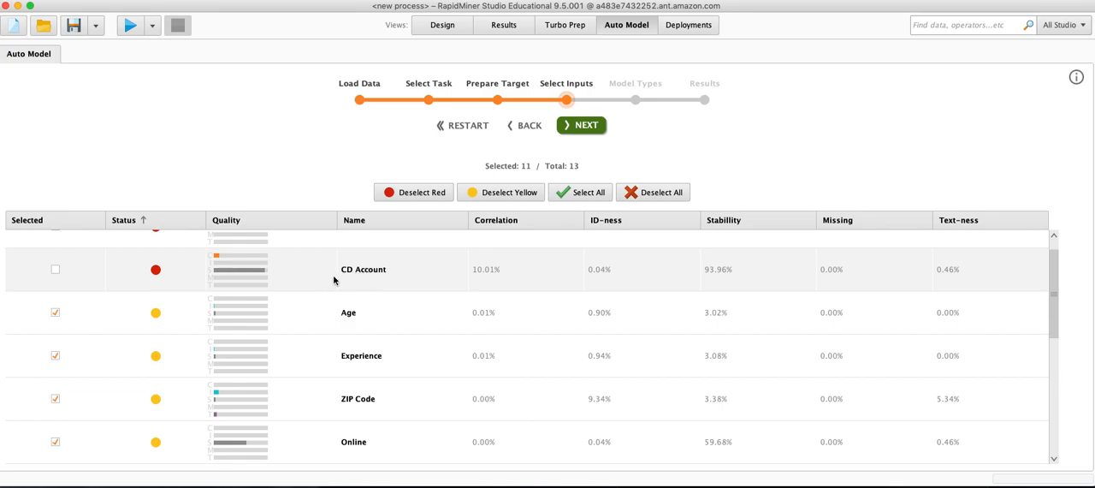
{"action": "scroll", "coordinate": [379, 274], "scroll_direction": "up", "scroll_amount": 1}
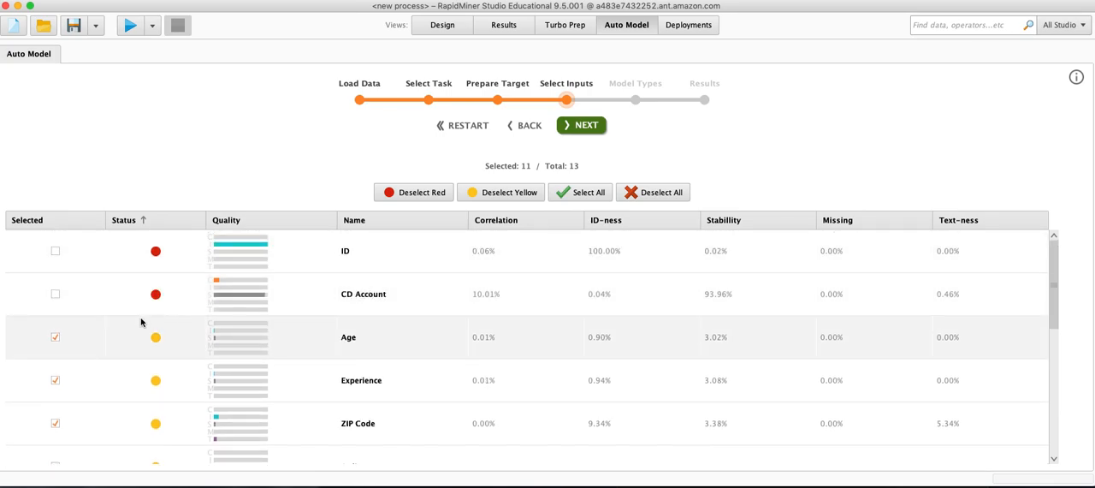
{"action": "scroll", "coordinate": [432, 339], "scroll_direction": "down", "scroll_amount": 3}
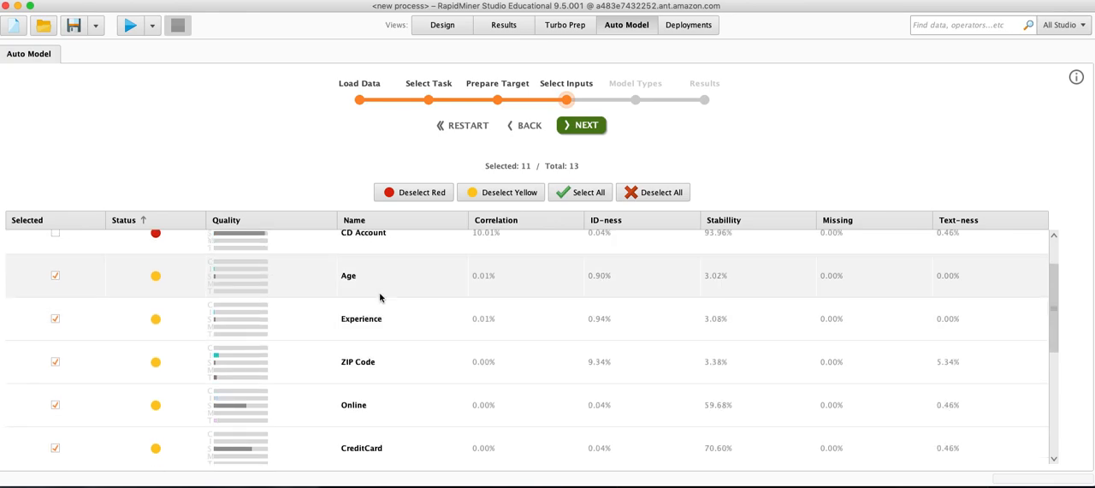
{"action": "scroll", "coordinate": [402, 361], "scroll_direction": "down", "scroll_amount": 1}
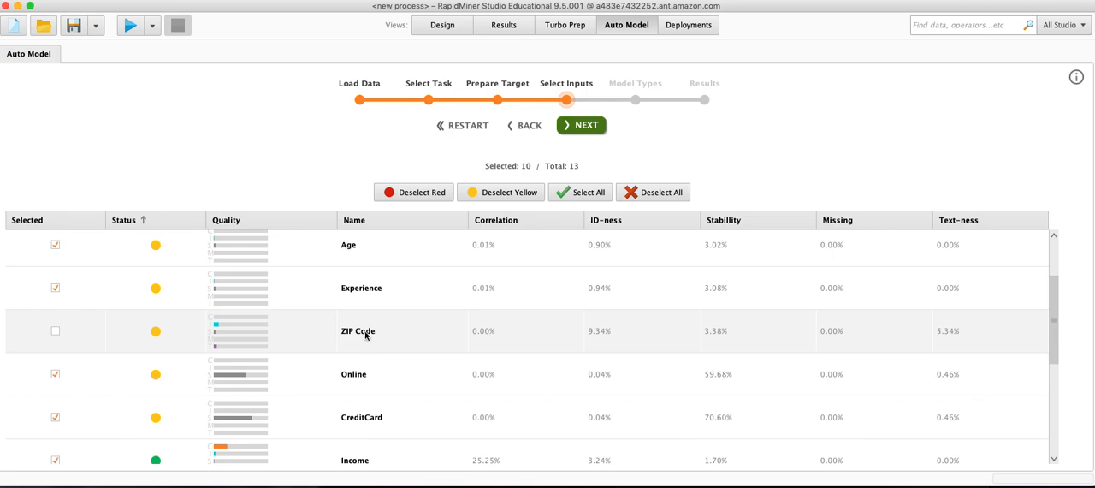
{"action": "mouse_move", "coordinate": [365, 334]}
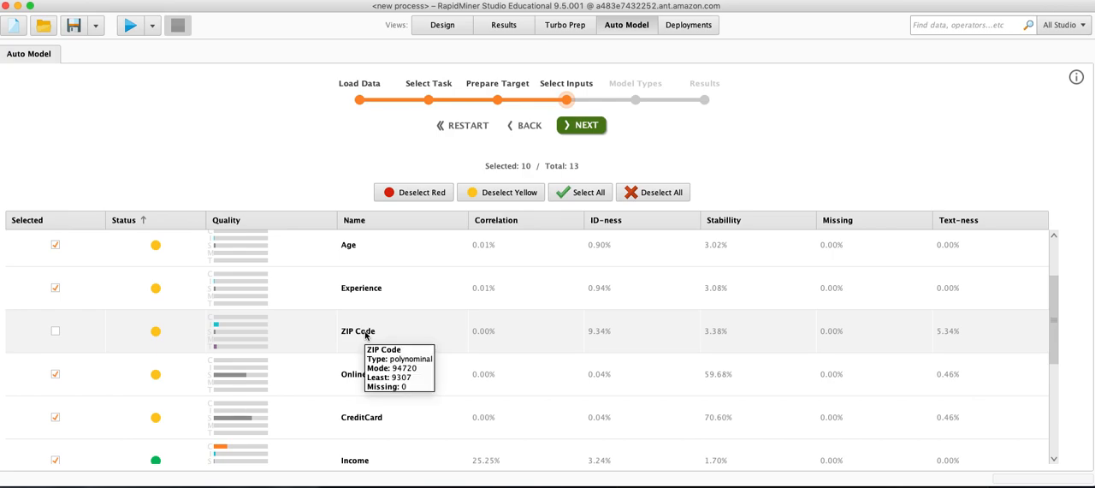
{"action": "scroll", "coordinate": [325, 414], "scroll_direction": "down", "scroll_amount": 4}
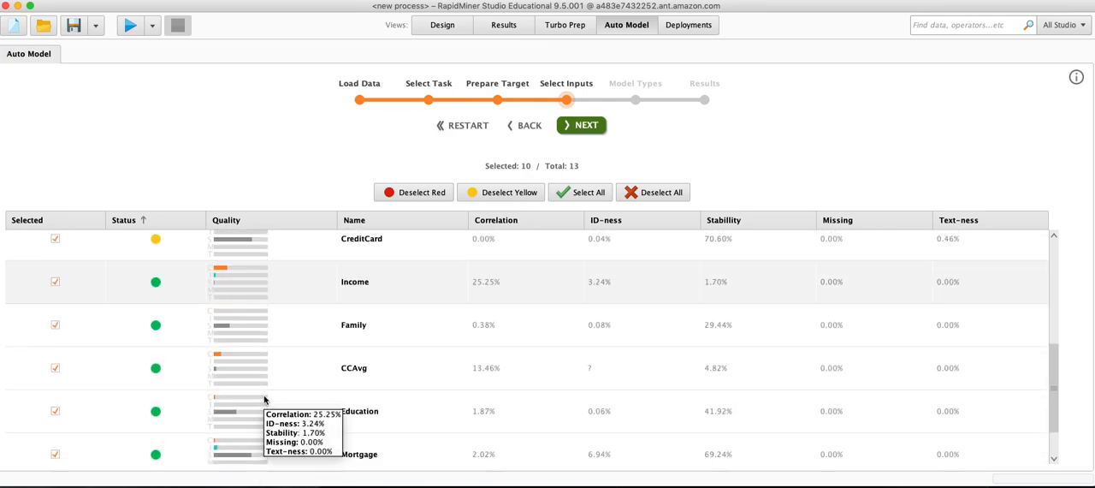
{"action": "scroll", "coordinate": [265, 399], "scroll_direction": "down", "scroll_amount": 1}
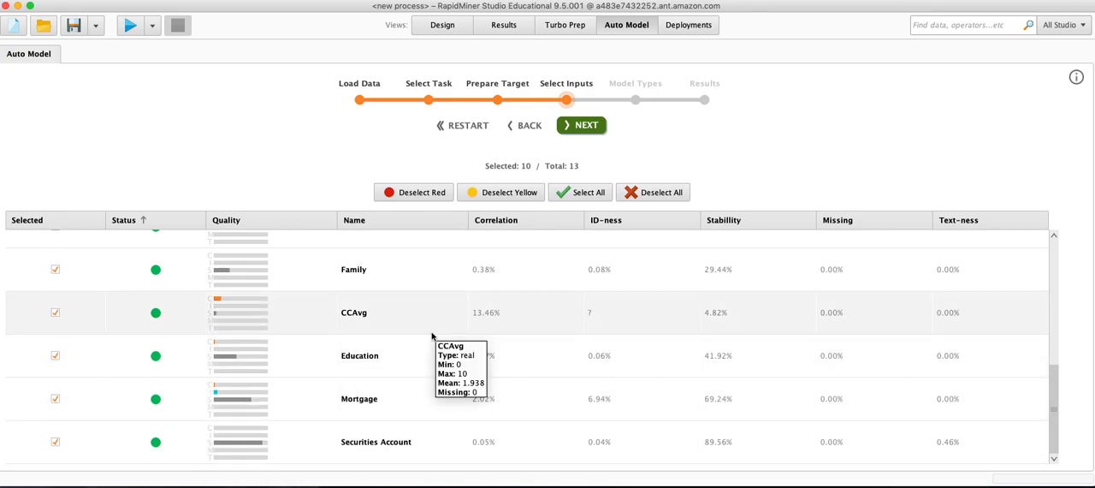
{"action": "scroll", "coordinate": [434, 333], "scroll_direction": "up", "scroll_amount": 8}
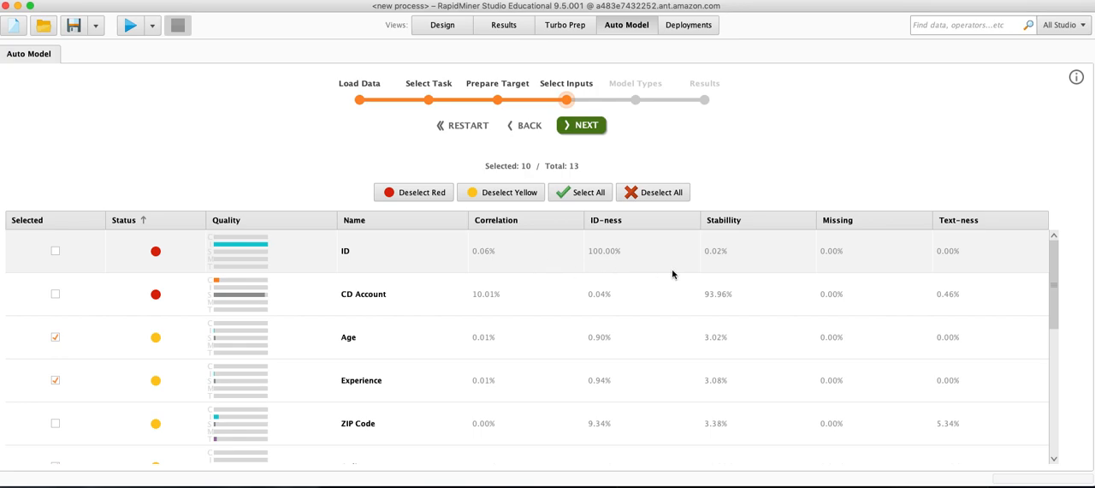
{"action": "left_click", "coordinate": [585, 128]}
Try adding the Support Vector Machine to the models for the run.
{"action": "scroll", "coordinate": [411, 326], "scroll_direction": "down", "scroll_amount": 5}
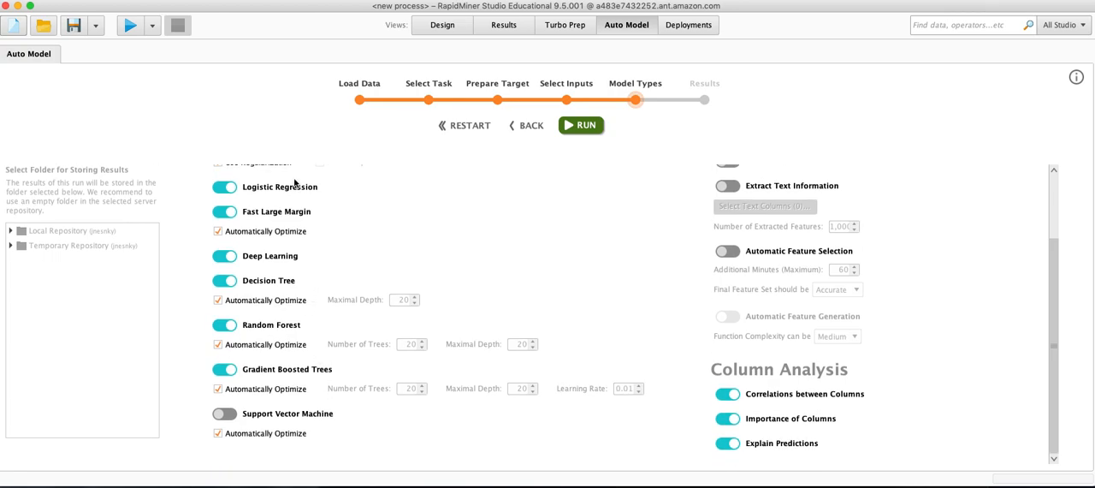
{"action": "scroll", "coordinate": [295, 183], "scroll_direction": "up", "scroll_amount": 5}
{"action": "scroll", "coordinate": [270, 428], "scroll_direction": "down", "scroll_amount": 5}
{"action": "left_click", "coordinate": [227, 414]}
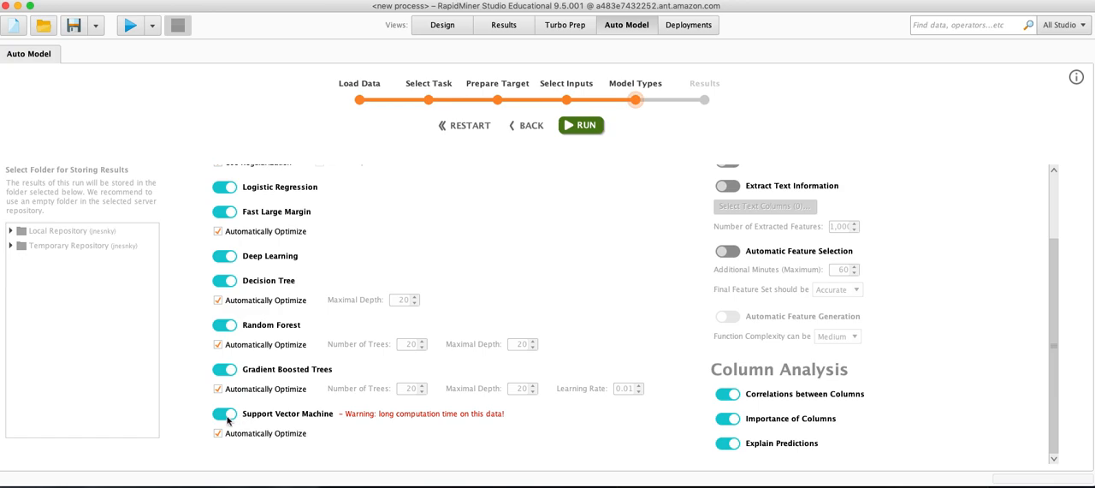
{"action": "left_click", "coordinate": [225, 414]}
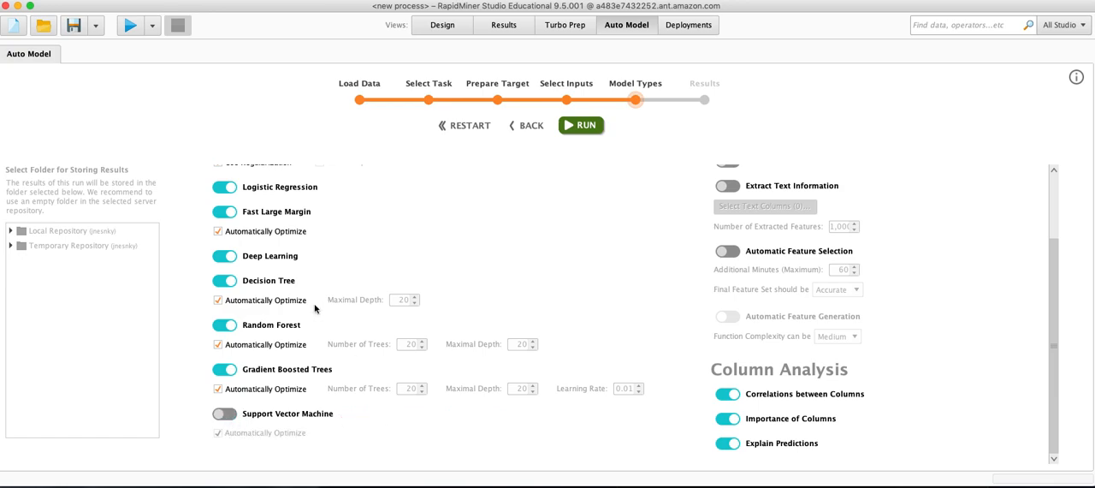
Run Auto Model on the local computer with the default selection of models.
{"action": "scroll", "coordinate": [289, 279], "scroll_direction": "up", "scroll_amount": 5}
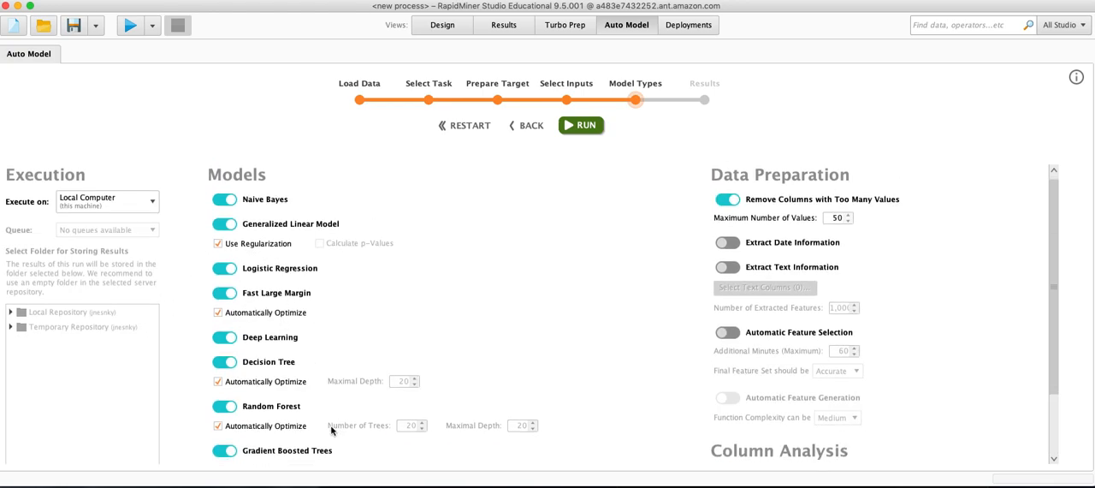
{"action": "scroll", "coordinate": [309, 445], "scroll_direction": "down", "scroll_amount": 4}
{"action": "scroll", "coordinate": [296, 415], "scroll_direction": "up", "scroll_amount": 4}
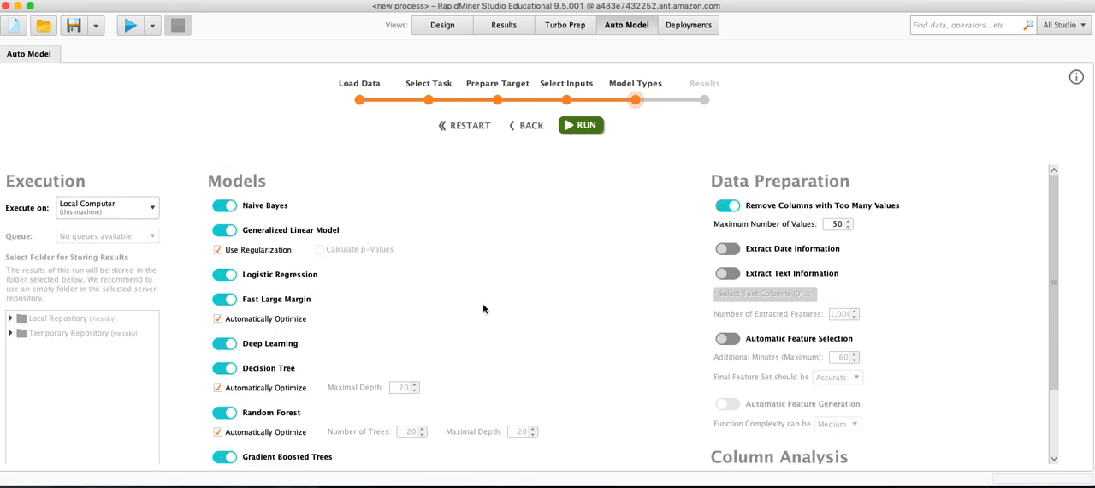
{"action": "left_click", "coordinate": [586, 125]}
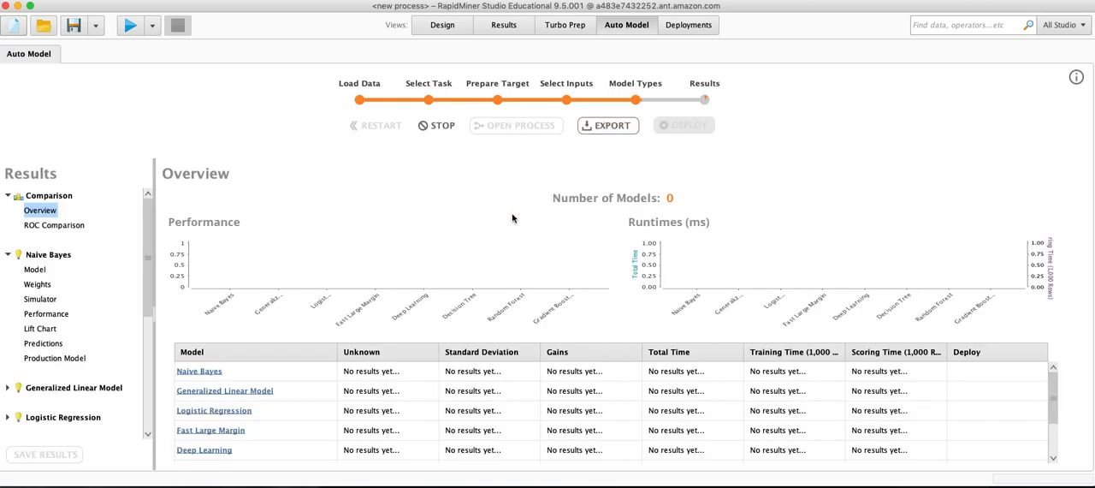
Examine the results overview, comparing classification error, gains and runtimes across the models.
{"action": "scroll", "coordinate": [376, 428], "scroll_direction": "down", "scroll_amount": 3}
{"action": "scroll", "coordinate": [368, 423], "scroll_direction": "up", "scroll_amount": 3}
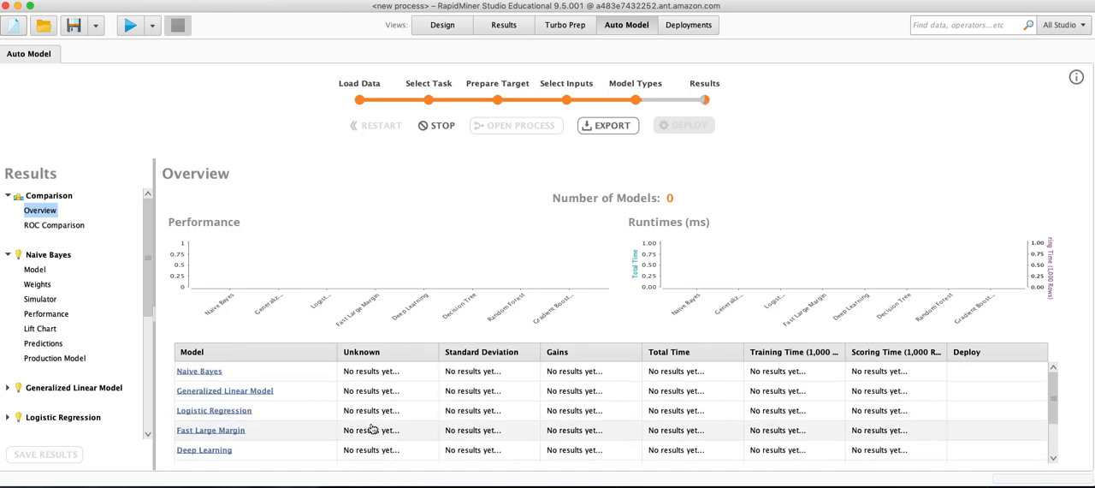
{"action": "scroll", "coordinate": [278, 421], "scroll_direction": "down", "scroll_amount": 3}
{"action": "scroll", "coordinate": [268, 423], "scroll_direction": "up", "scroll_amount": 3}
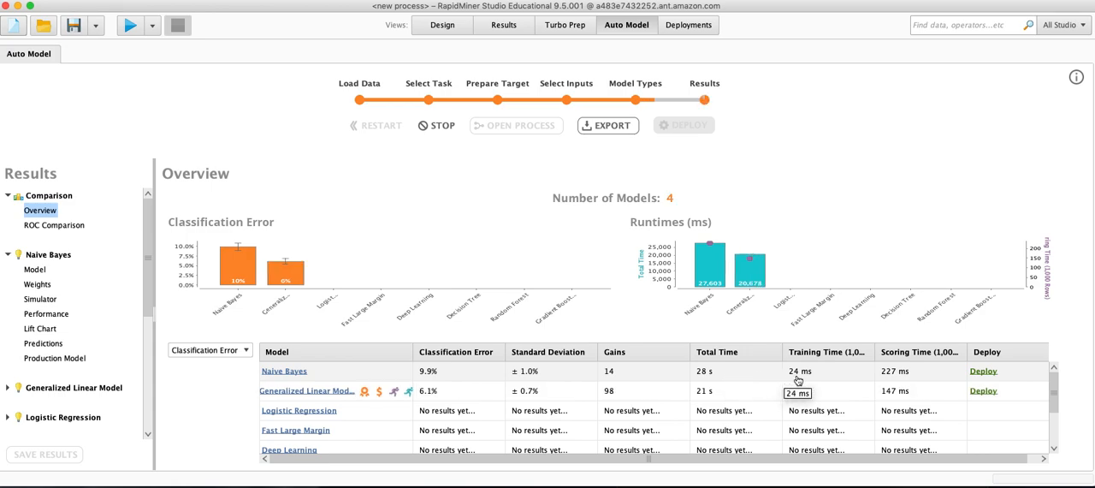
{"action": "scroll", "coordinate": [821, 389], "scroll_direction": "down", "scroll_amount": 1}
{"action": "scroll", "coordinate": [838, 389], "scroll_direction": "up", "scroll_amount": 1}
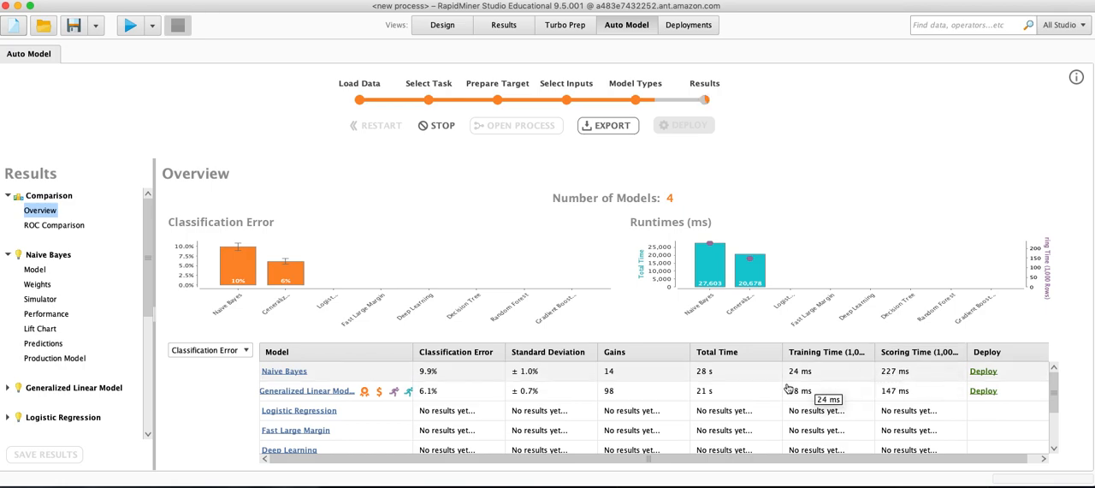
{"action": "scroll", "coordinate": [675, 393], "scroll_direction": "down", "scroll_amount": 1}
{"action": "scroll", "coordinate": [675, 397], "scroll_direction": "up", "scroll_amount": 1}
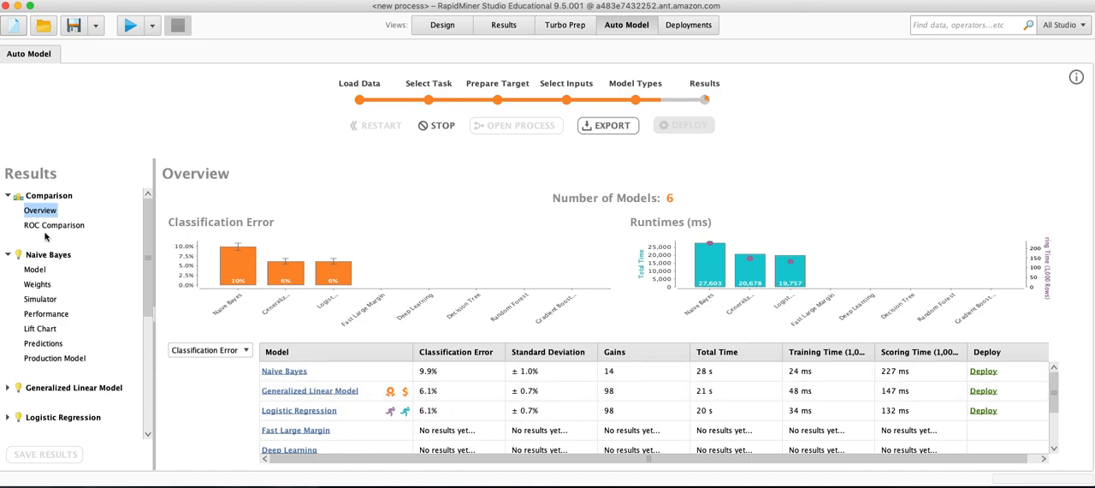
Review the Naive Bayes model's density chart and its attribute weights.
{"action": "left_click", "coordinate": [35, 269]}
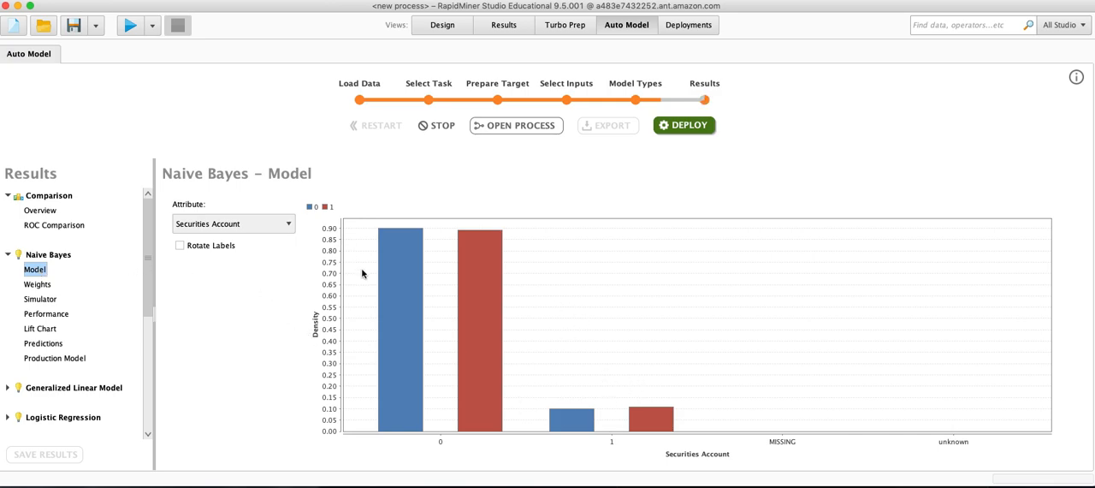
{"action": "left_click", "coordinate": [28, 286]}
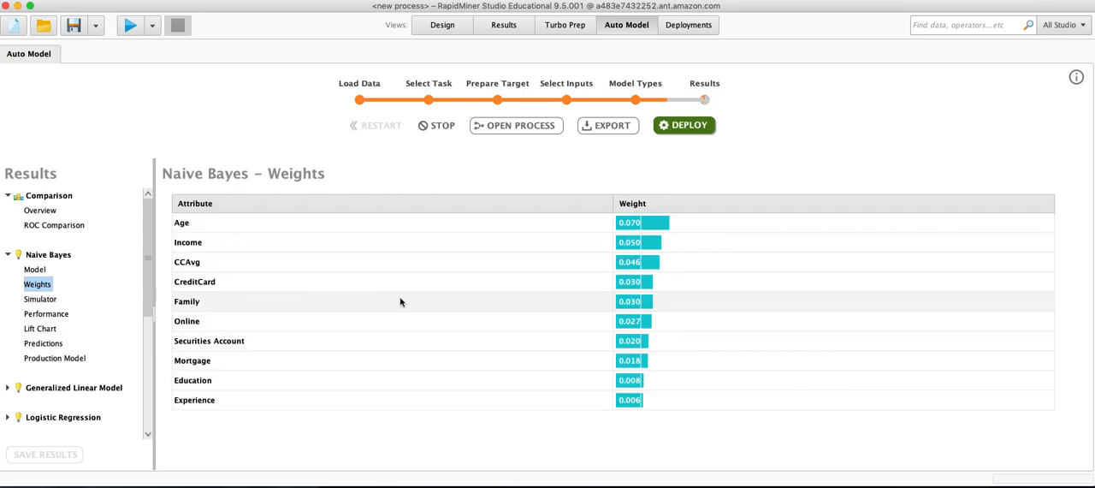
In the Naive Bayes simulator, set Experience to 38.4, Education to 3 and Mortgage to 464, and check the important factors.
{"action": "left_click", "coordinate": [40, 299]}
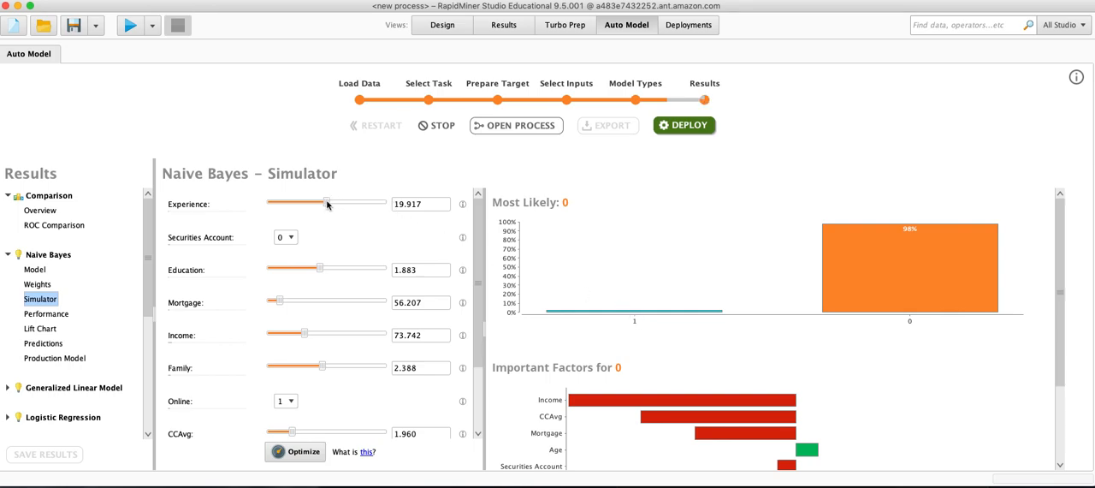
{"action": "left_click_drag", "start_coordinate": [326, 204], "coordinate": [374, 205]}
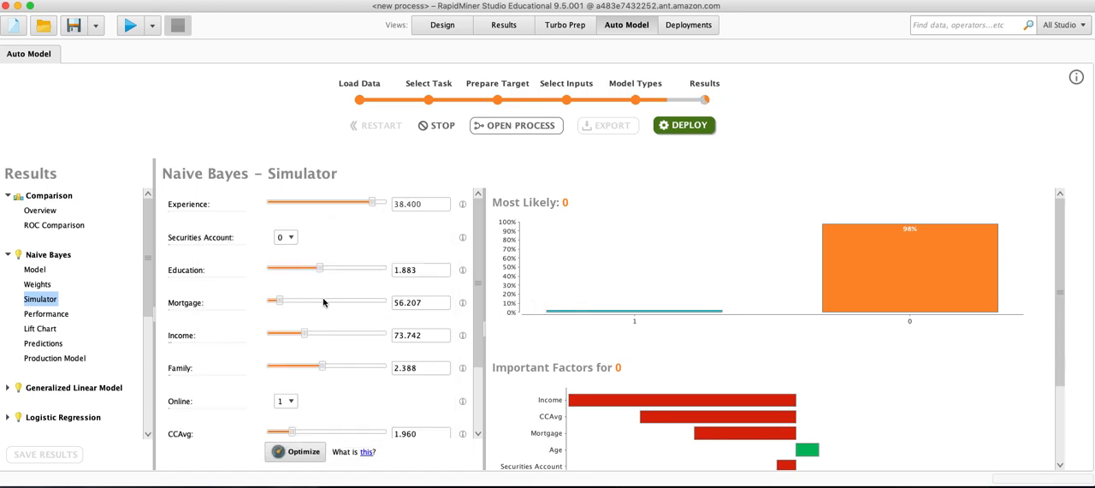
{"action": "left_click_drag", "start_coordinate": [320, 271], "coordinate": [385, 271]}
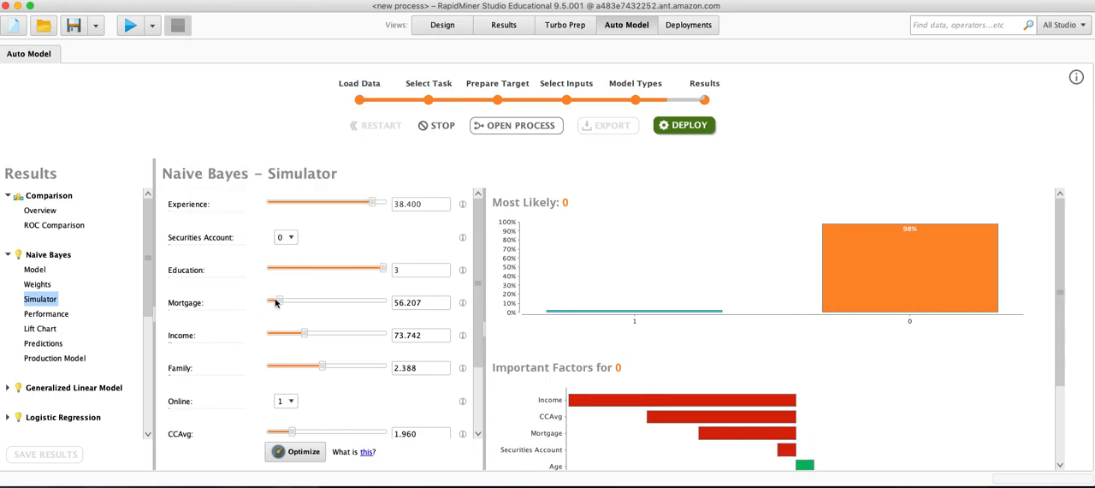
{"action": "mouse_move", "coordinate": [281, 301]}
{"action": "left_mouse_down"}
{"action": "mouse_move", "coordinate": [381, 301]}
{"action": "mouse_move", "coordinate": [339, 305]}
{"action": "mouse_move", "coordinate": [372, 309]}
{"action": "mouse_move", "coordinate": [358, 309]}
{"action": "left_mouse_up"}
{"action": "scroll", "coordinate": [676, 351], "scroll_direction": "down", "scroll_amount": 4}
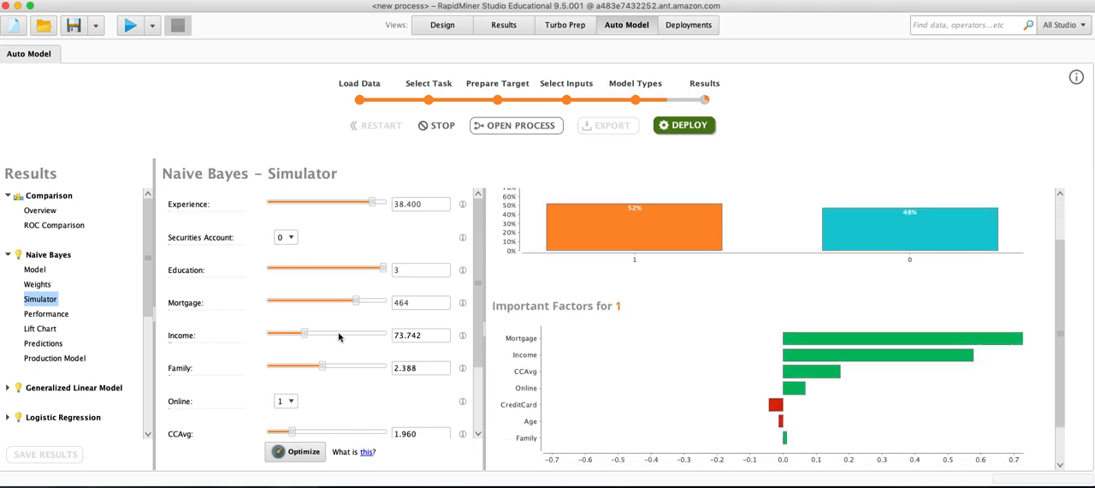
Set the simulator's Education to 1.76, Mortgage to 53 and Income to 216, after trying an Income of 128.
{"action": "left_click_drag", "start_coordinate": [307, 334], "coordinate": [334, 340]}
{"action": "left_click_drag", "start_coordinate": [388, 271], "coordinate": [313, 275]}
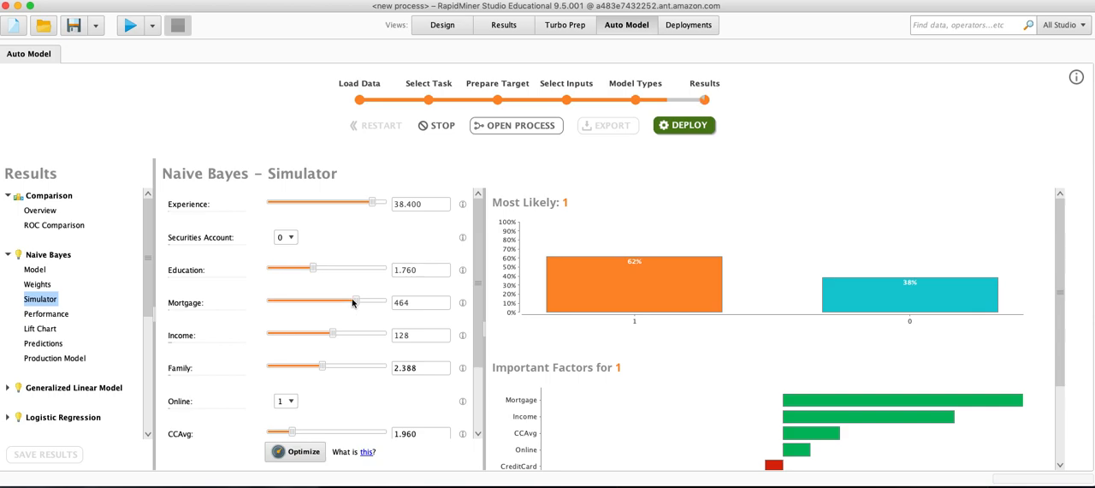
{"action": "left_click_drag", "start_coordinate": [355, 302], "coordinate": [282, 312]}
{"action": "left_click_drag", "start_coordinate": [332, 334], "coordinate": [379, 335]}
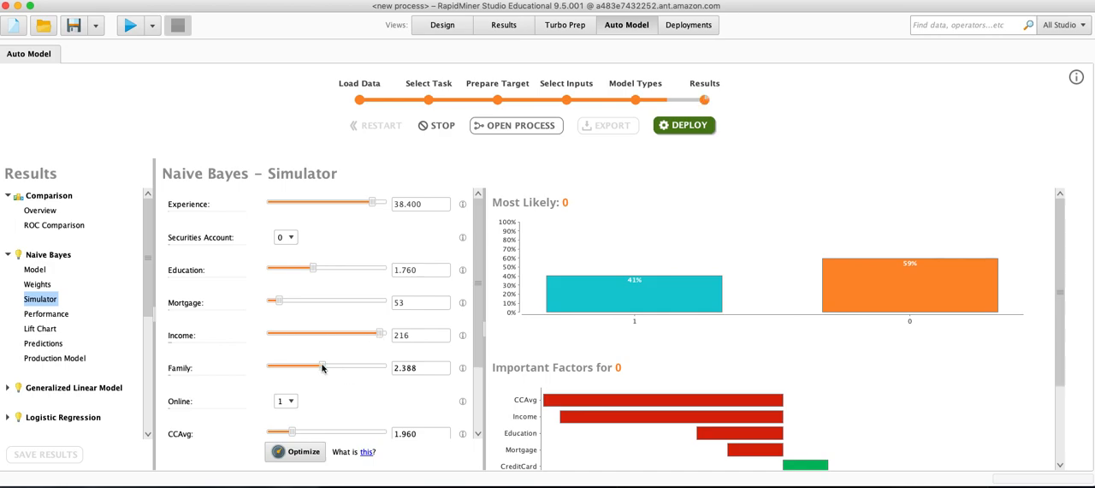
Set Family to 1 in the Naive Bayes simulator and check the remaining input attributes.
{"action": "left_click_drag", "start_coordinate": [323, 367], "coordinate": [259, 377]}
{"action": "scroll", "coordinate": [349, 350], "scroll_direction": "down", "scroll_amount": 1}
{"action": "scroll", "coordinate": [349, 350], "scroll_direction": "down", "scroll_amount": 3}
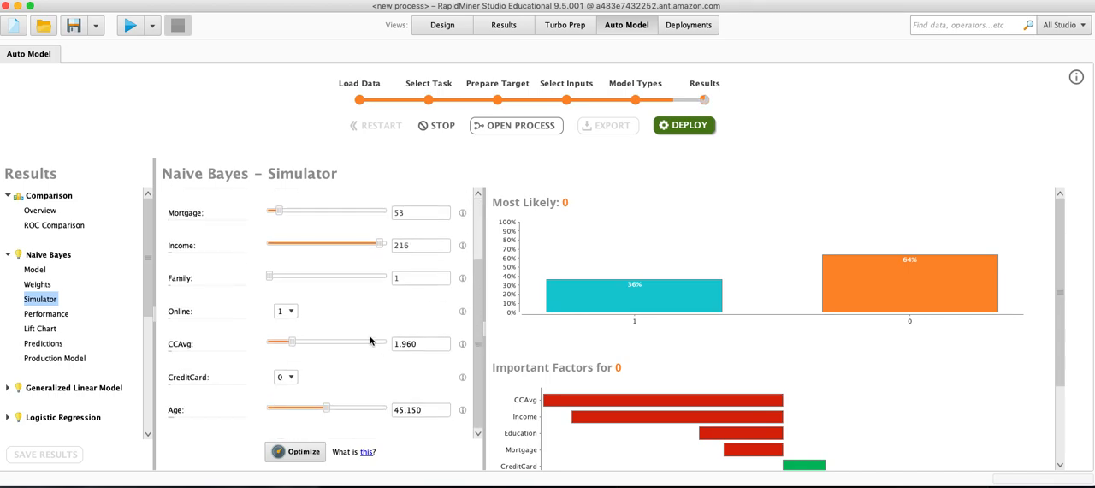
Review the Naive Bayes performance criteria and the predictions table across all its columns.
{"action": "left_click", "coordinate": [43, 315]}
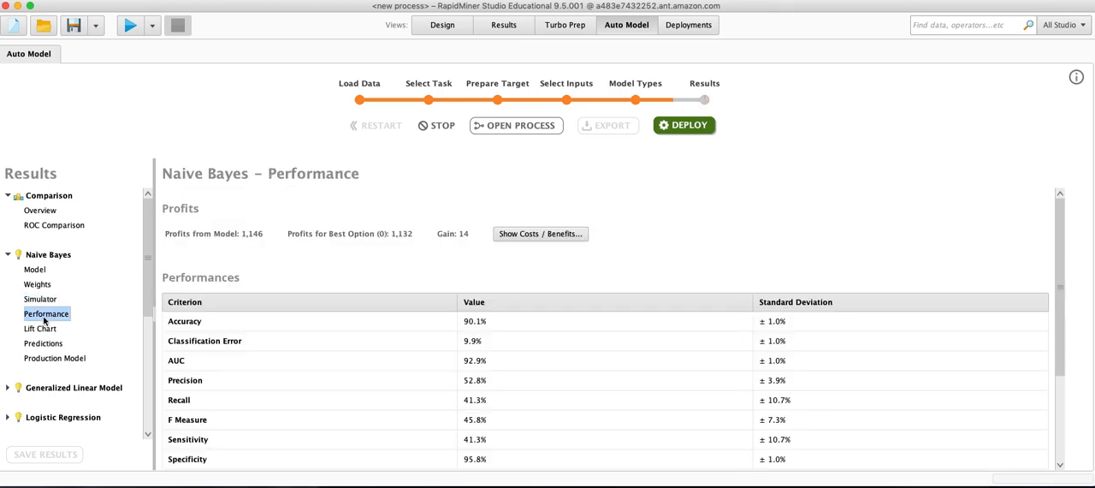
{"action": "scroll", "coordinate": [337, 373], "scroll_direction": "down", "scroll_amount": 1}
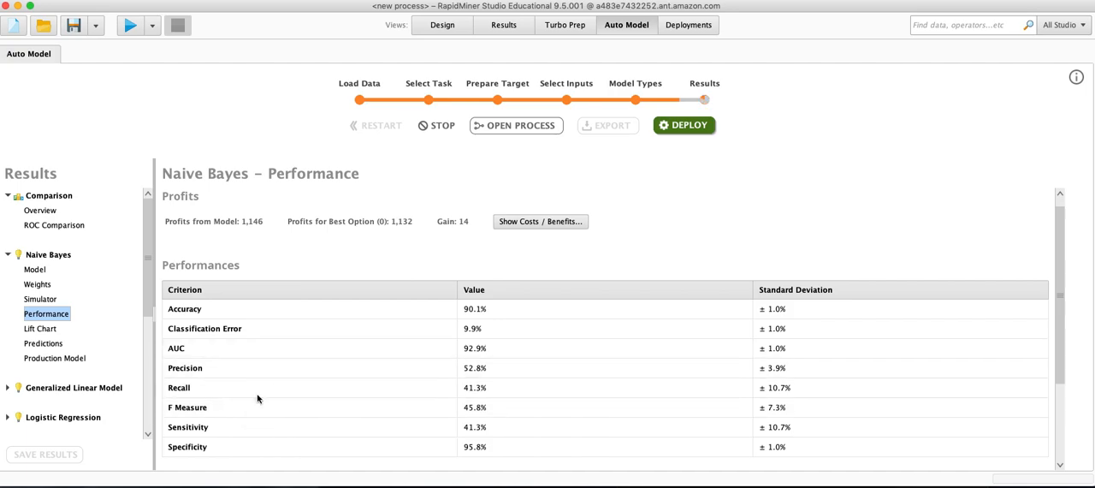
{"action": "left_click", "coordinate": [40, 343]}
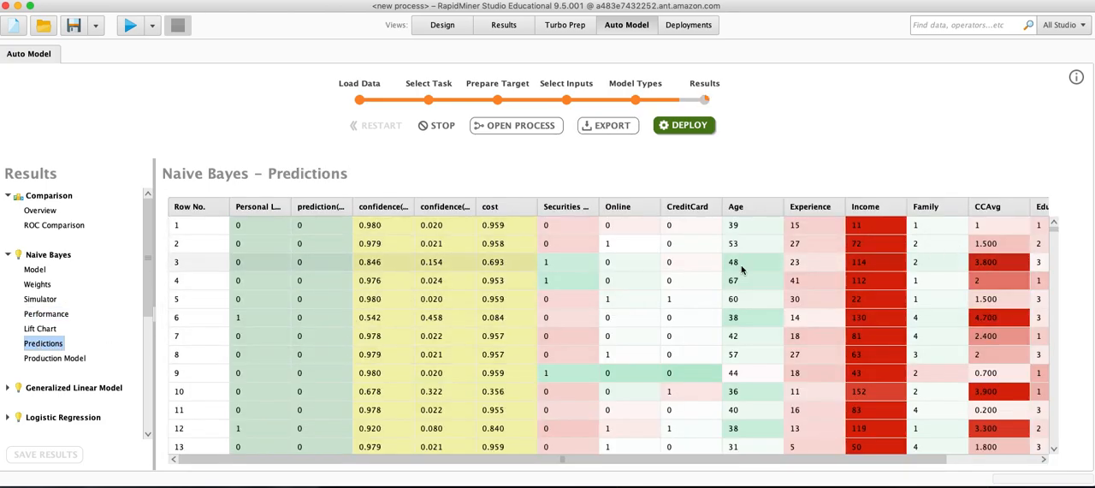
{"action": "scroll", "coordinate": [1024, 458], "scroll_direction": "right", "scroll_amount": 3}
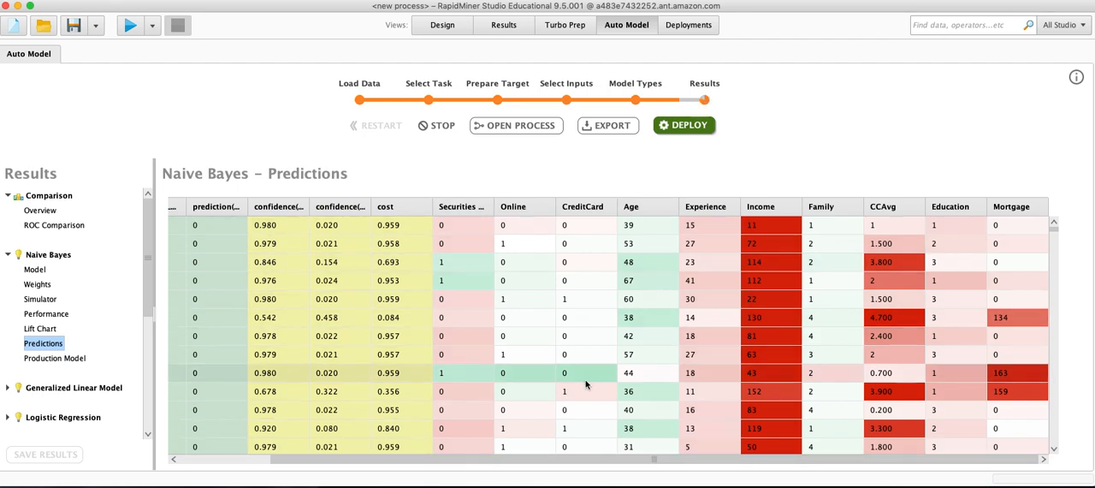
{"action": "scroll", "coordinate": [855, 461], "scroll_direction": "left", "scroll_amount": 3}
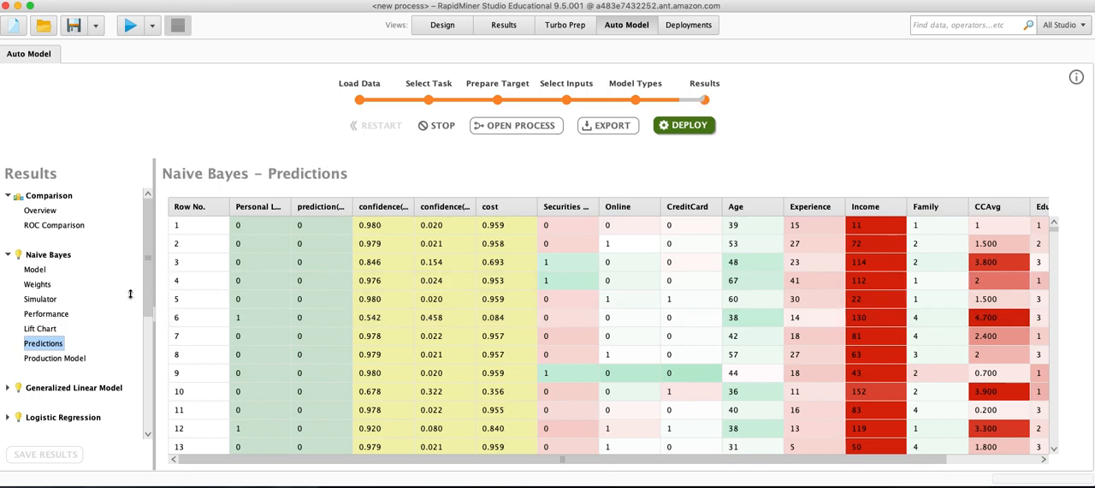
Review the Generalized Linear Model's coefficients and its attribute weights.
{"action": "scroll", "coordinate": [56, 348], "scroll_direction": "down", "scroll_amount": 3}
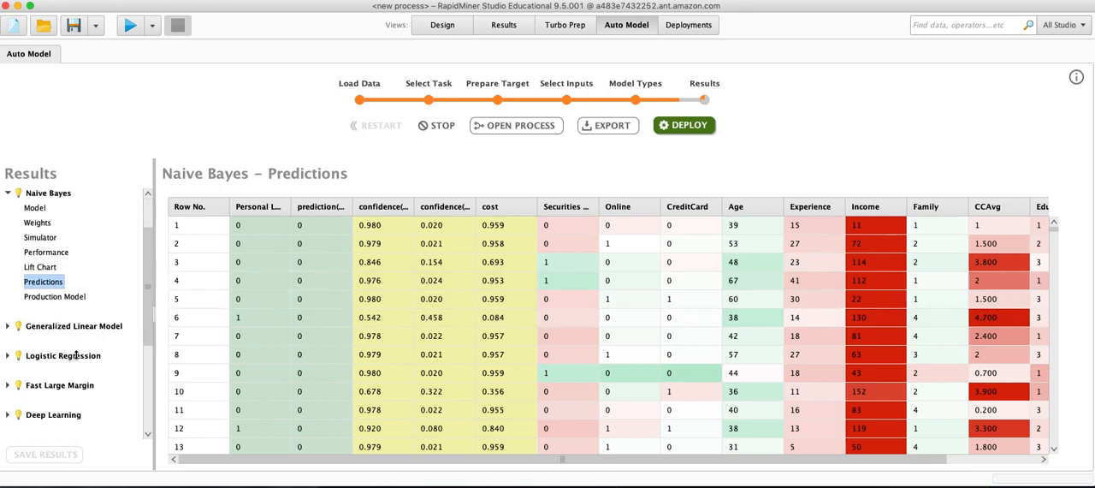
{"action": "left_click", "coordinate": [10, 325]}
{"action": "left_click", "coordinate": [38, 343]}
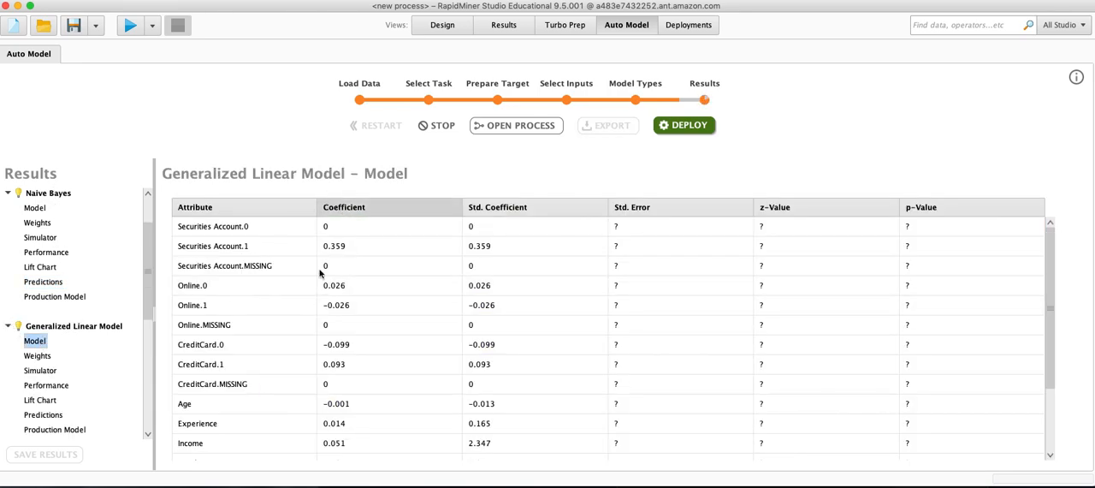
{"action": "left_click", "coordinate": [37, 356]}
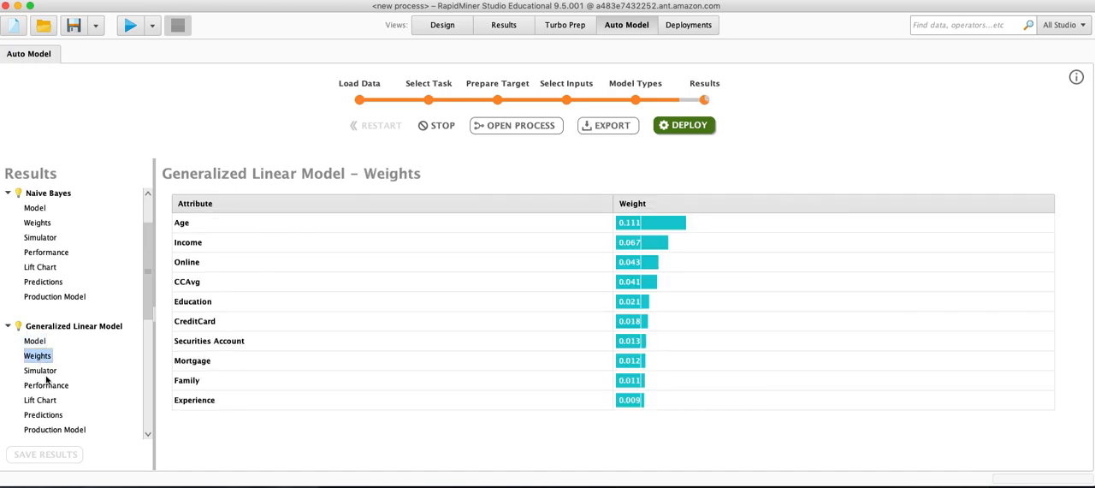
In the Generalized Linear Model simulator, check the important factors and set Education to 2.82 and Experience to 38.4.
{"action": "left_click", "coordinate": [40, 370]}
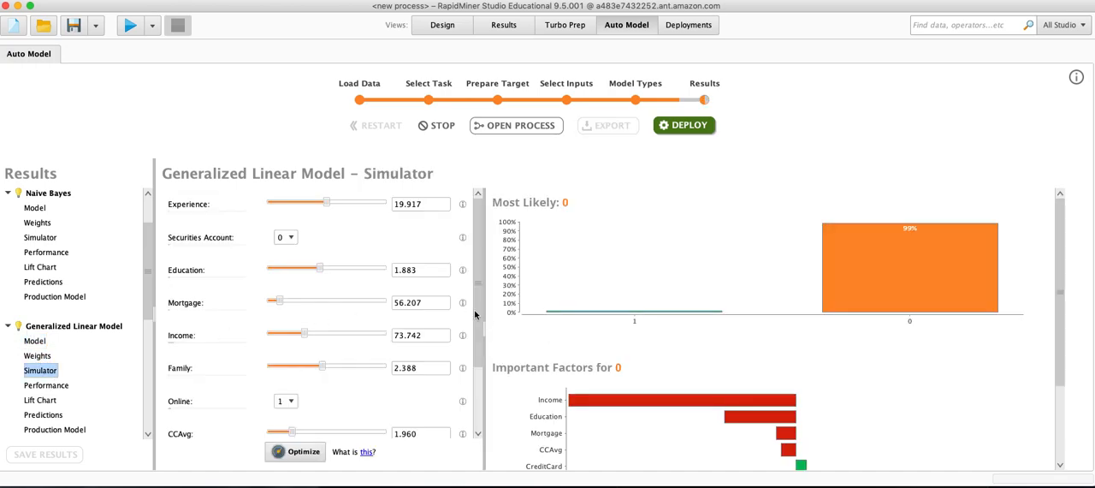
{"action": "scroll", "coordinate": [673, 391], "scroll_direction": "down", "scroll_amount": 4}
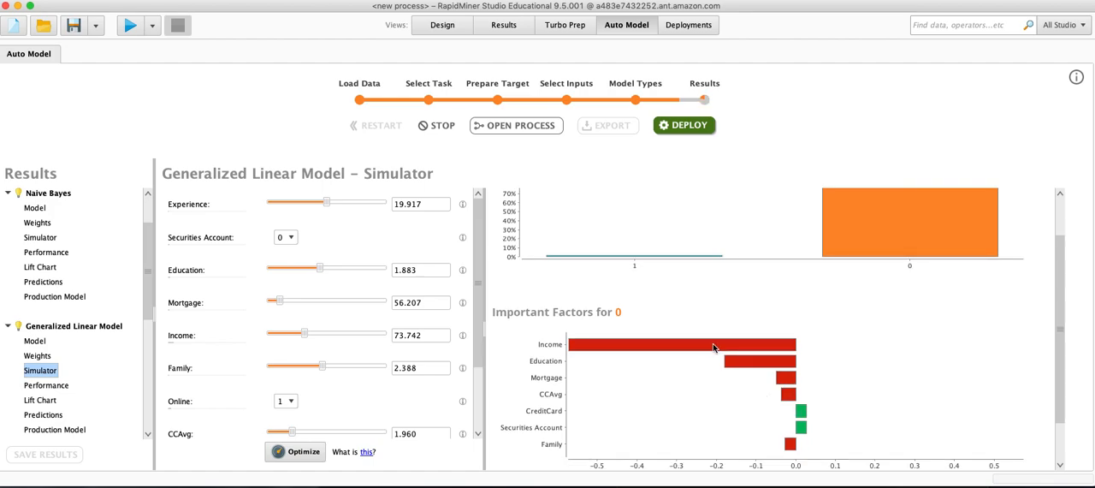
{"action": "left_click_drag", "start_coordinate": [319, 270], "coordinate": [374, 272]}
{"action": "left_click_drag", "start_coordinate": [328, 204], "coordinate": [373, 205]}
{"action": "scroll", "coordinate": [676, 402], "scroll_direction": "down", "scroll_amount": 2}
{"action": "scroll", "coordinate": [674, 407], "scroll_direction": "down", "scroll_amount": 2}
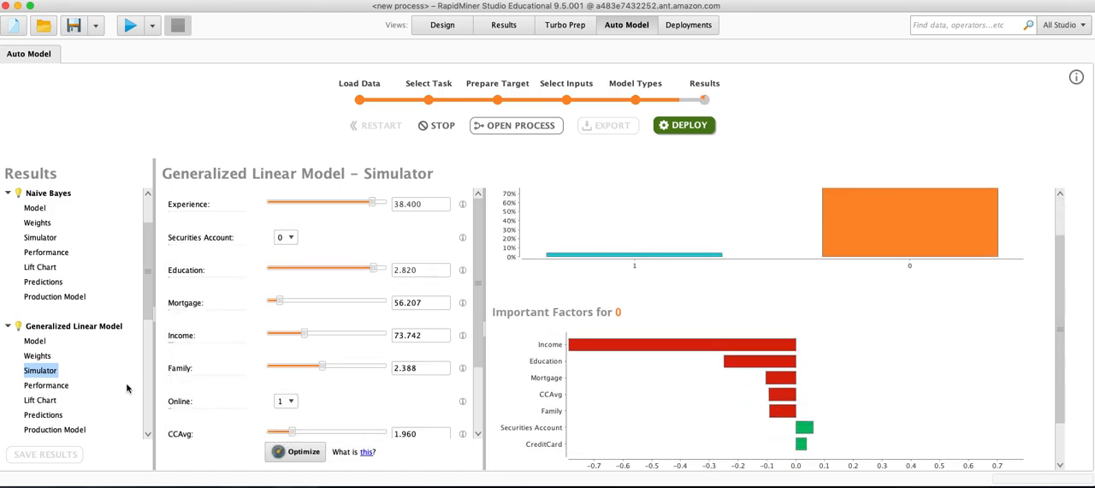
Check the general results: the data table, the attribute statistics, the weights by correlation and the correlations.
{"action": "scroll", "coordinate": [151, 315], "scroll_direction": "down", "scroll_amount": 5}
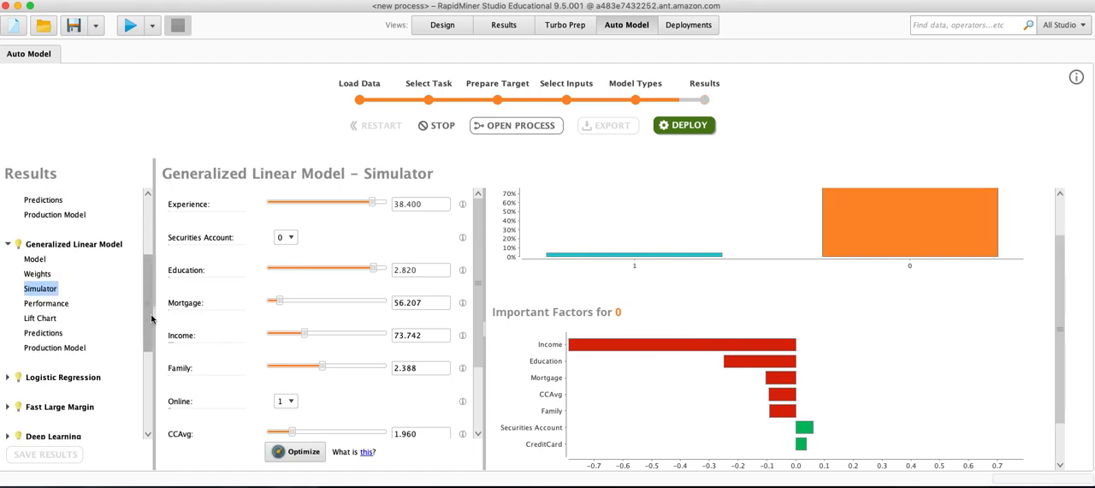
{"action": "scroll", "coordinate": [151, 317], "scroll_direction": "down", "scroll_amount": 10}
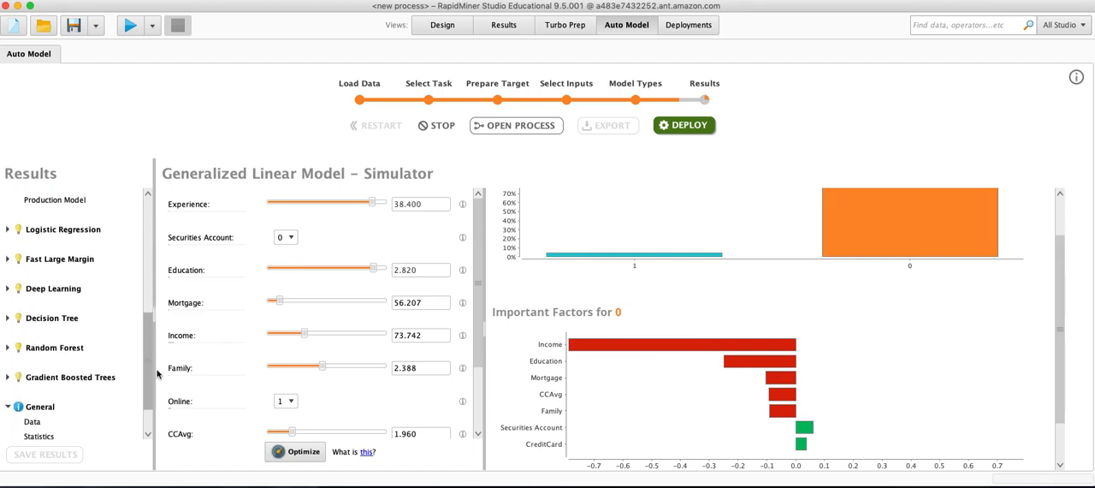
{"action": "left_click", "coordinate": [32, 373]}
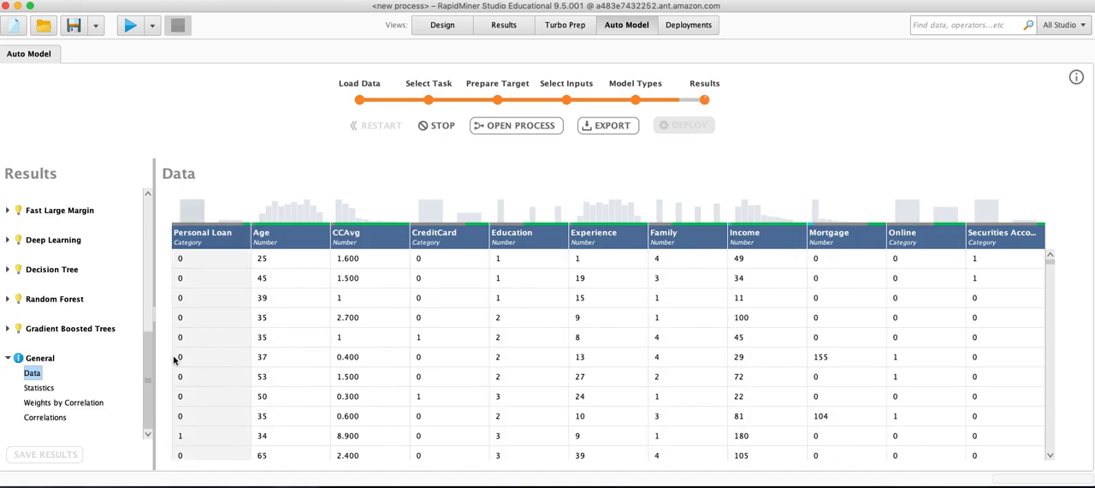
{"action": "left_click", "coordinate": [50, 389]}
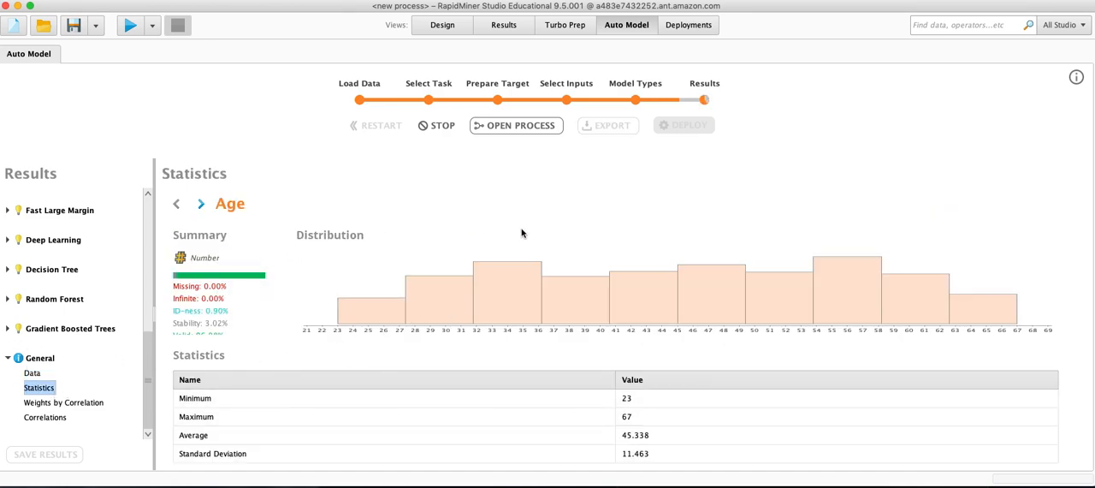
{"action": "left_click", "coordinate": [62, 404]}
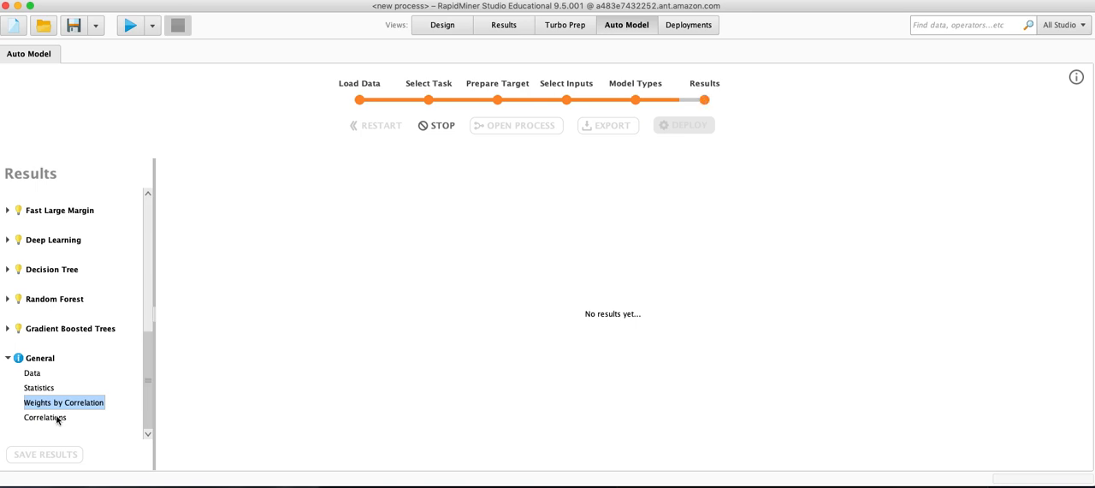
{"action": "left_click", "coordinate": [44, 418]}
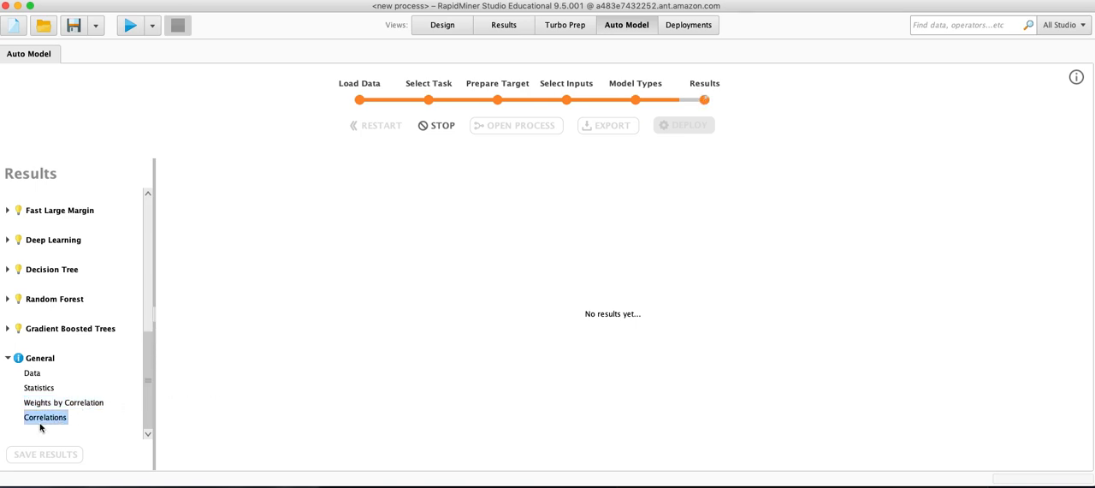
Return to the comparison overview and compare error, gains and times of all models, especially Deep Learning and Decision Tree.
{"action": "left_click", "coordinate": [147, 235]}
{"action": "scroll", "coordinate": [54, 210], "scroll_direction": "up", "scroll_amount": 4}
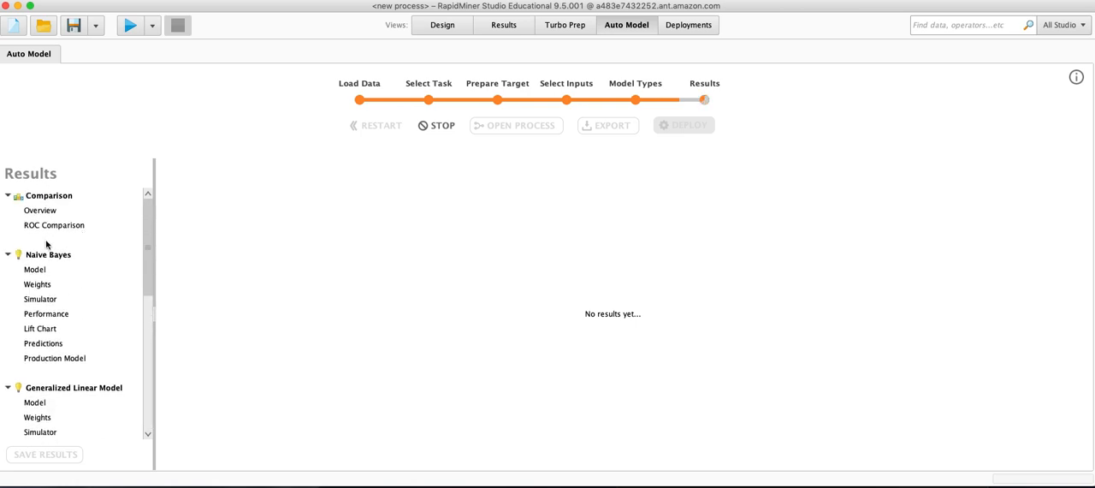
{"action": "left_click", "coordinate": [36, 211]}
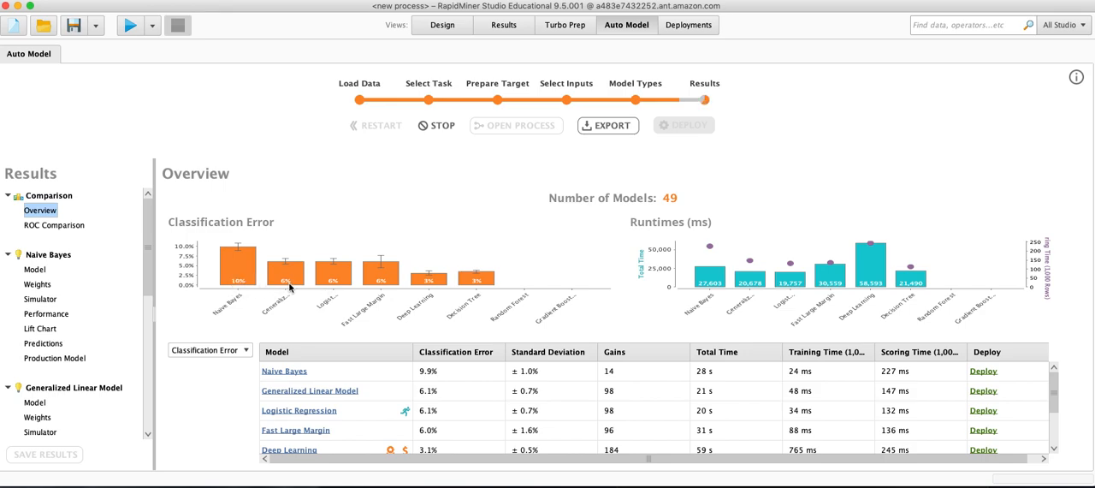
{"action": "scroll", "coordinate": [390, 418], "scroll_direction": "down", "scroll_amount": 1}
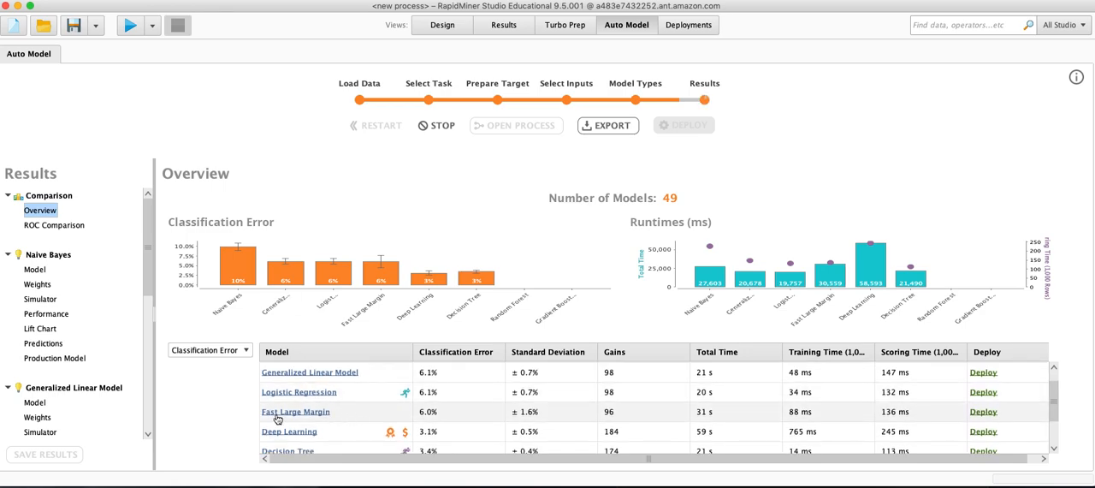
{"action": "scroll", "coordinate": [355, 416], "scroll_direction": "down", "scroll_amount": 1}
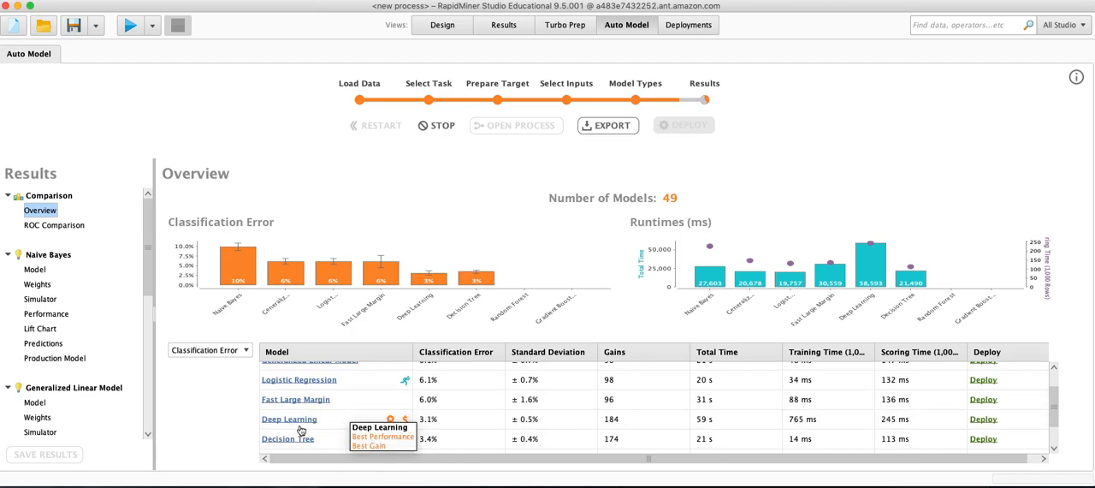
{"action": "scroll", "coordinate": [346, 421], "scroll_direction": "down", "scroll_amount": 1}
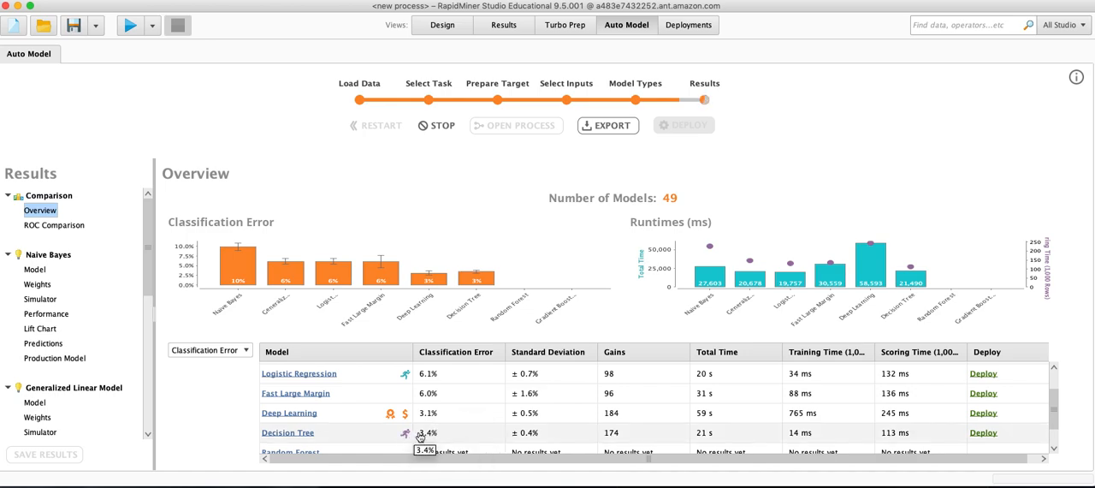
{"action": "scroll", "coordinate": [631, 446], "scroll_direction": "down", "scroll_amount": 1}
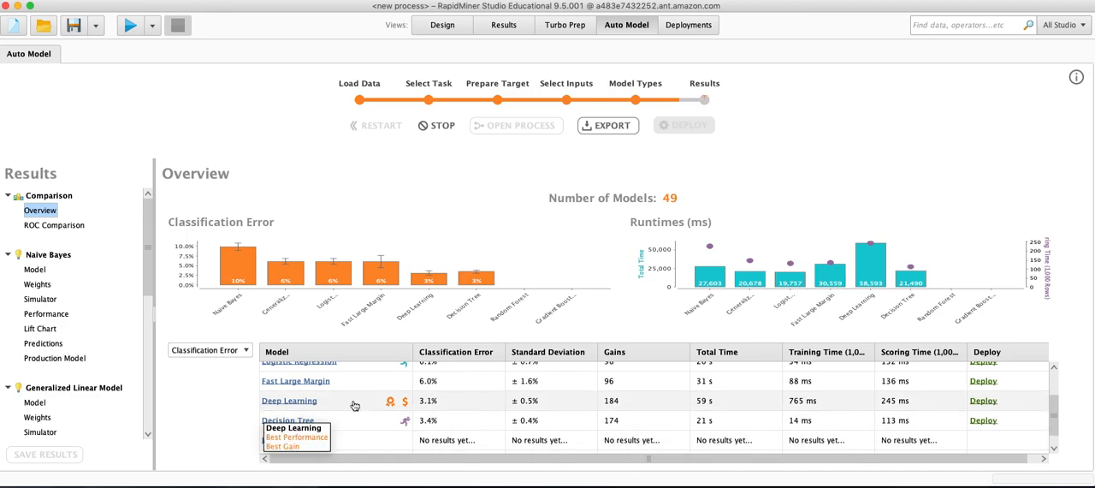
{"action": "scroll", "coordinate": [513, 430], "scroll_direction": "down", "scroll_amount": 1}
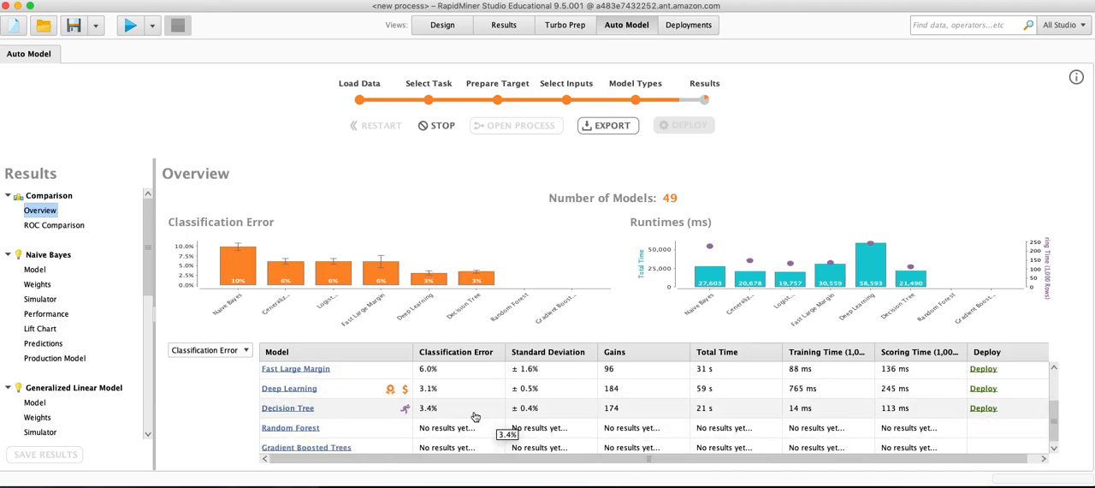
Open the Decision Tree model from the overview and examine its upper splits on CCAvg, Mortgage, Income and Education.
{"action": "left_click", "coordinate": [285, 411]}
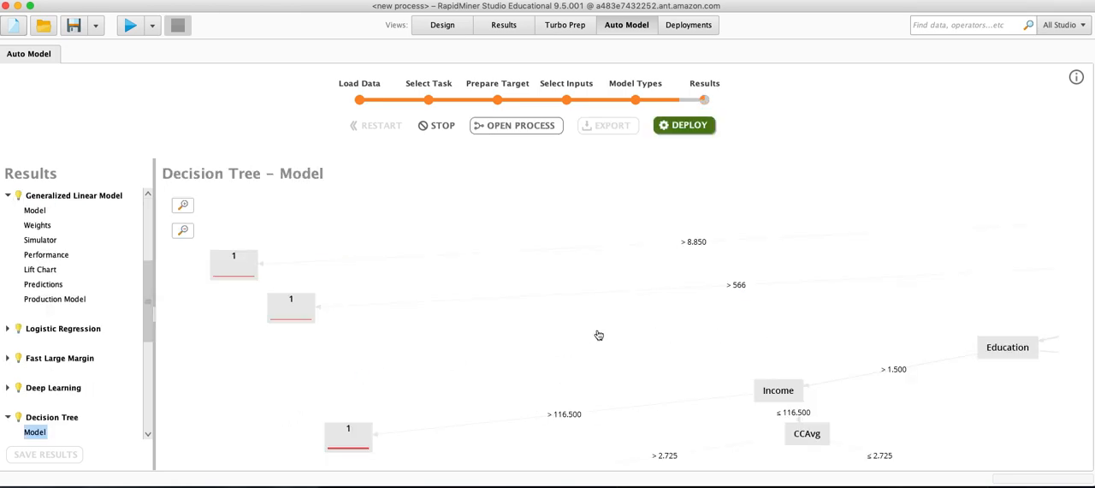
{"action": "left_click", "coordinate": [184, 231]}
{"action": "left_click", "coordinate": [183, 231]}
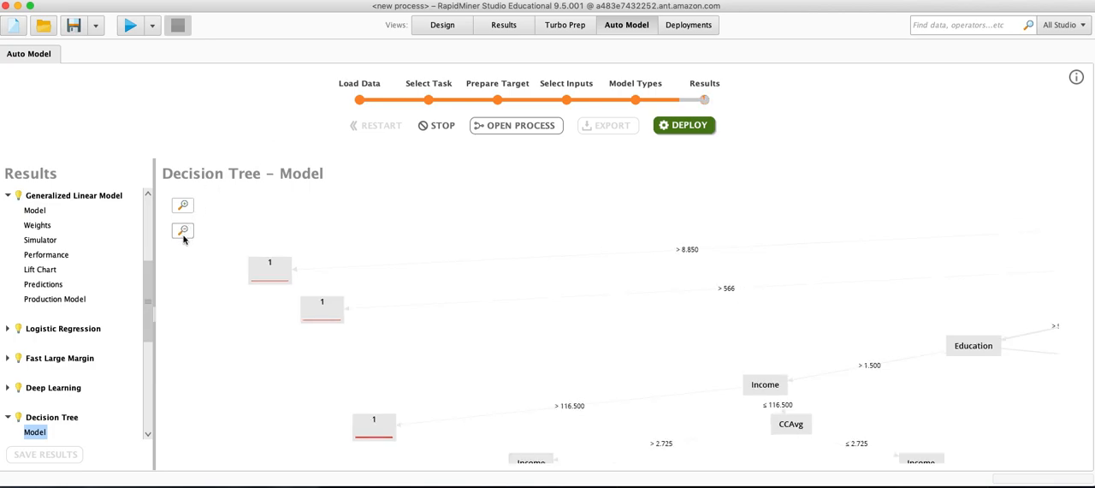
{"action": "left_click_drag", "start_coordinate": [878, 329], "coordinate": [527, 356]}
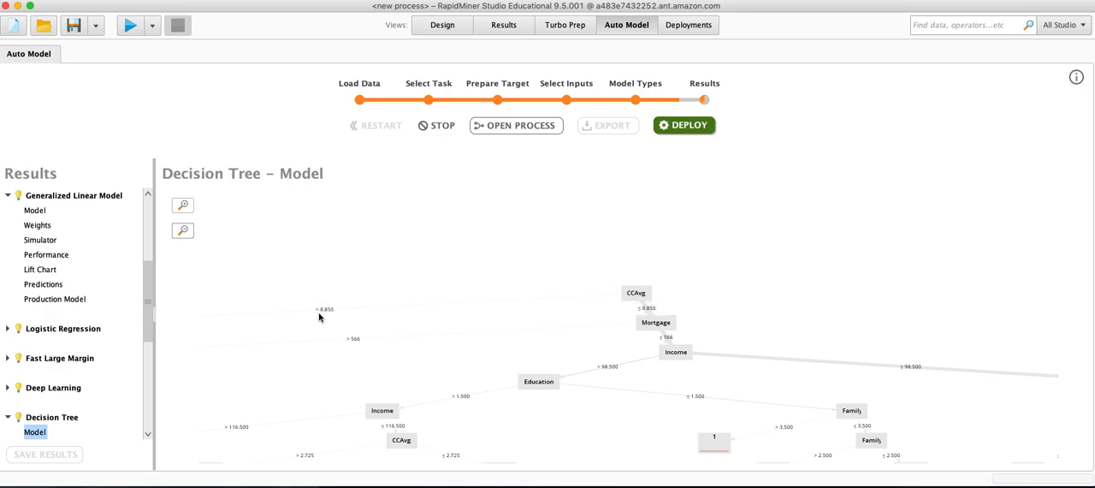
{"action": "left_click_drag", "start_coordinate": [322, 319], "coordinate": [589, 334]}
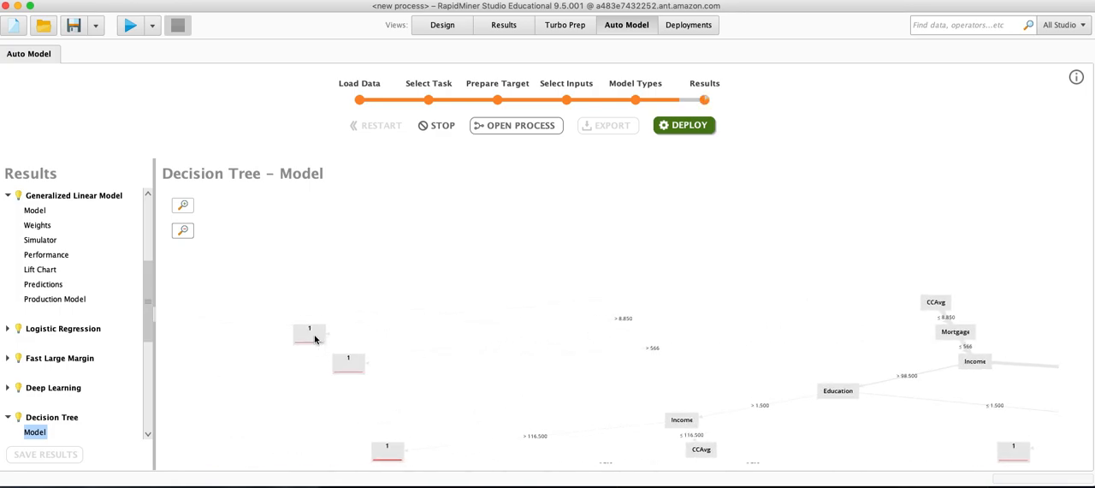
{"action": "left_click_drag", "start_coordinate": [714, 366], "coordinate": [538, 350]}
{"action": "left_click_drag", "start_coordinate": [622, 323], "coordinate": [578, 329]}
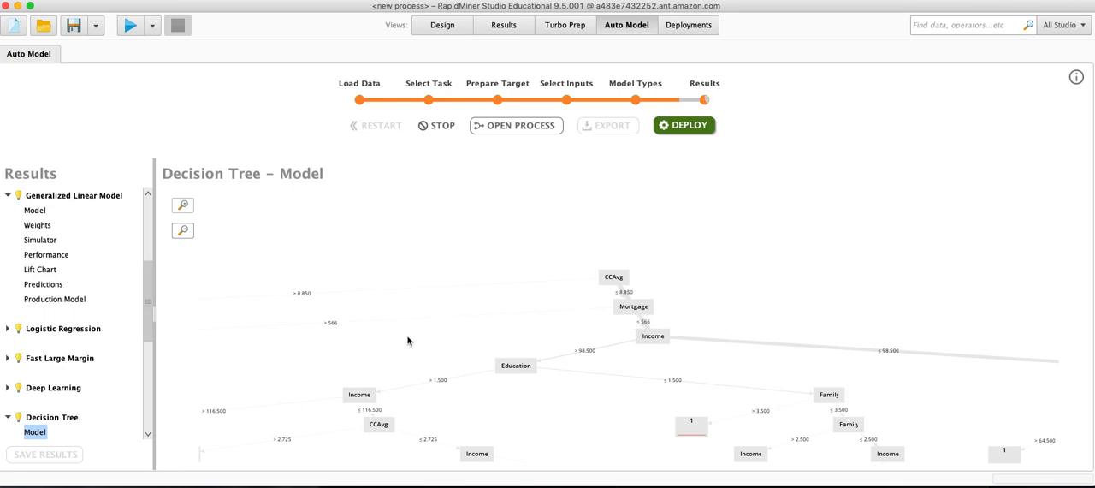
{"action": "left_click_drag", "start_coordinate": [420, 343], "coordinate": [723, 331]}
{"action": "left_click_drag", "start_coordinate": [916, 329], "coordinate": [554, 300]}
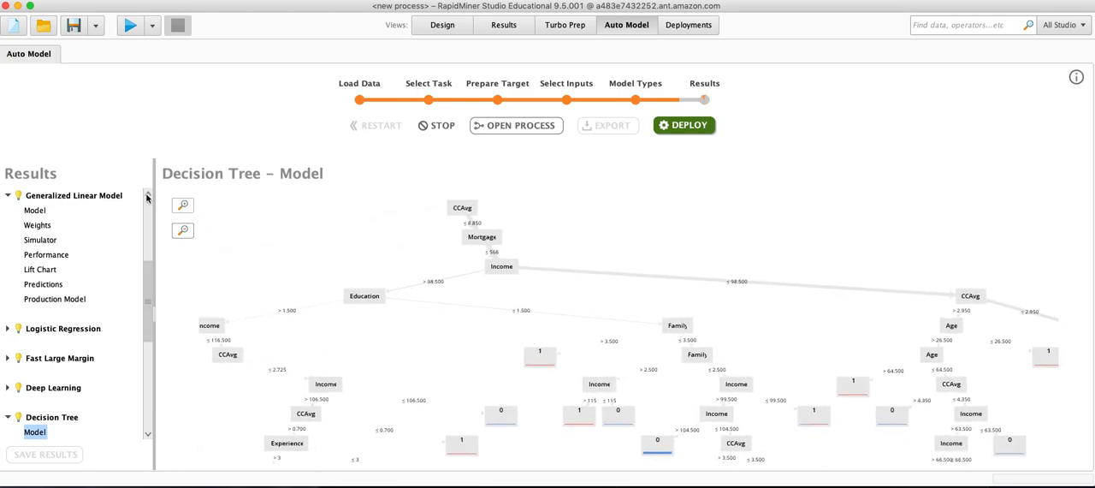
View the whole decision tree and highlight the path from the root through Education and Income to the CCAvg node.
{"action": "left_click", "coordinate": [187, 231]}
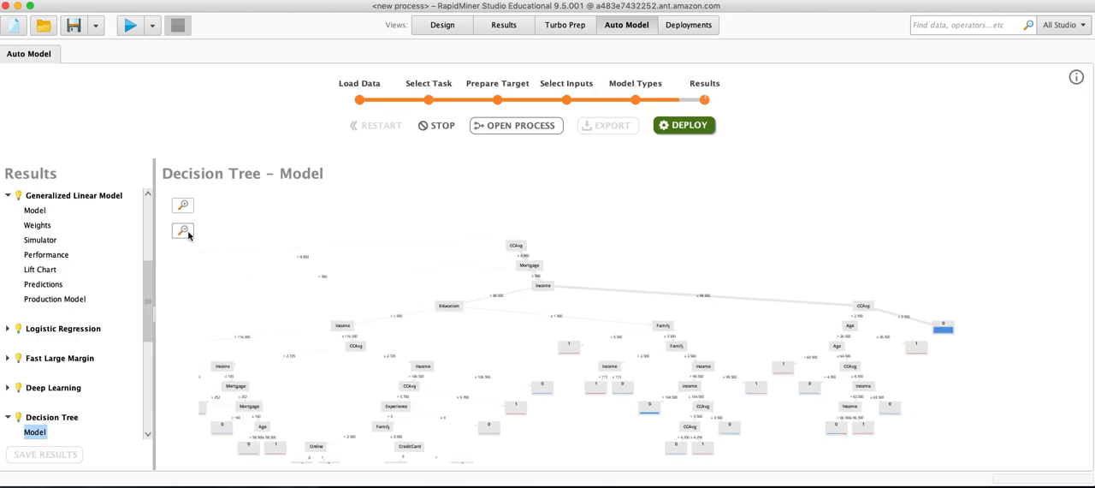
{"action": "left_click", "coordinate": [187, 231]}
{"action": "left_click_drag", "start_coordinate": [519, 399], "coordinate": [525, 324]}
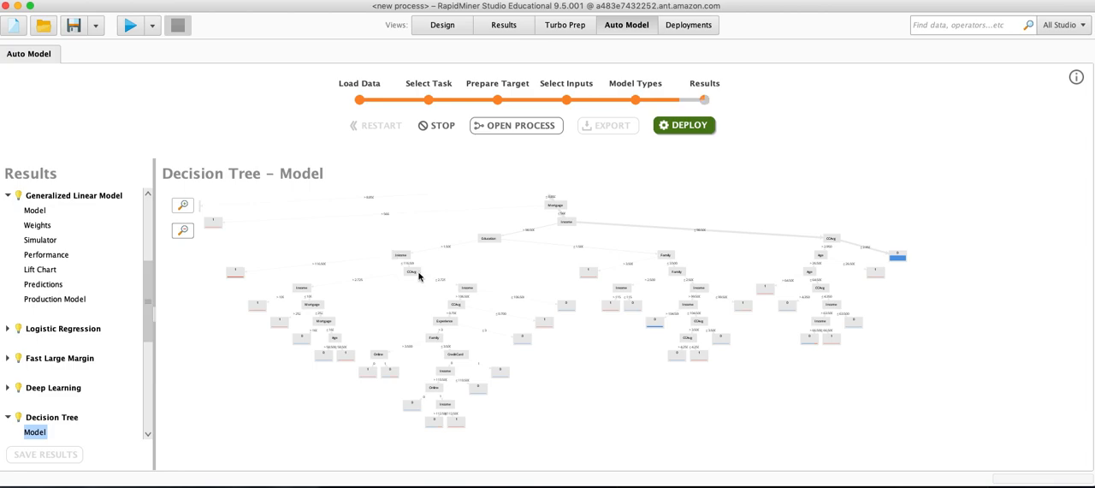
{"action": "left_click_drag", "start_coordinate": [440, 283], "coordinate": [426, 328]}
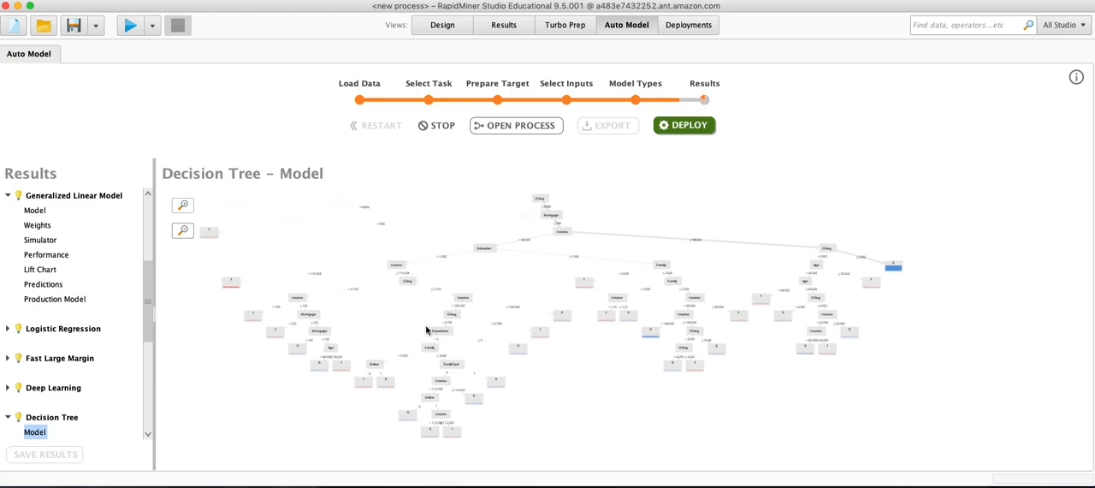
{"action": "left_click", "coordinate": [184, 206]}
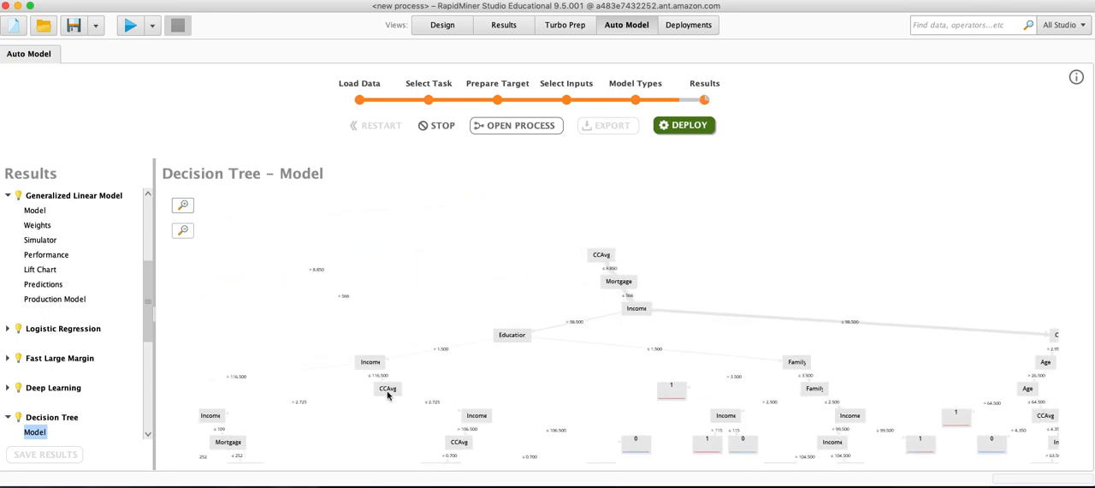
Examine the lower branches and leaves of the decision tree, including the CCAvg branch under high Income.
{"action": "left_click_drag", "start_coordinate": [388, 408], "coordinate": [480, 394]}
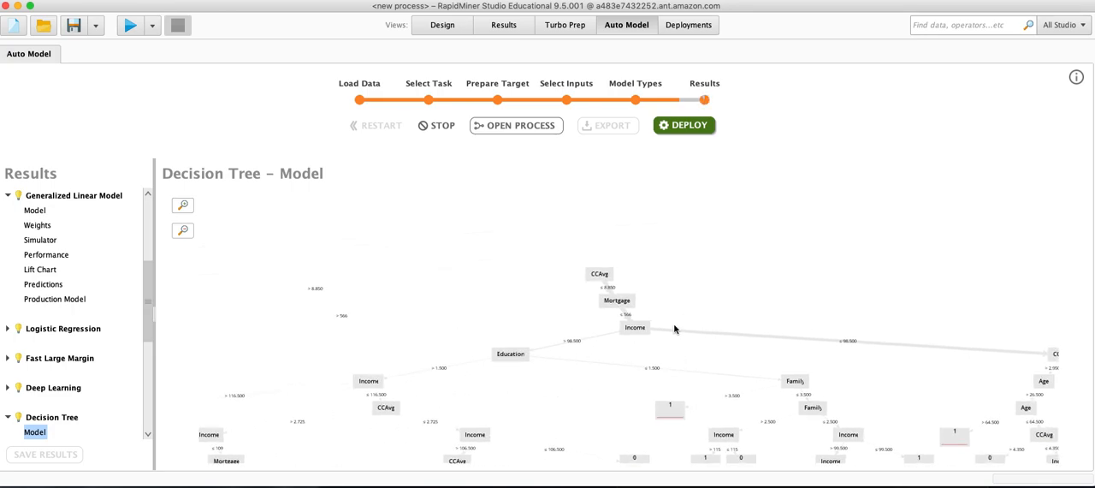
{"action": "left_click", "coordinate": [183, 231]}
{"action": "left_click", "coordinate": [183, 231]}
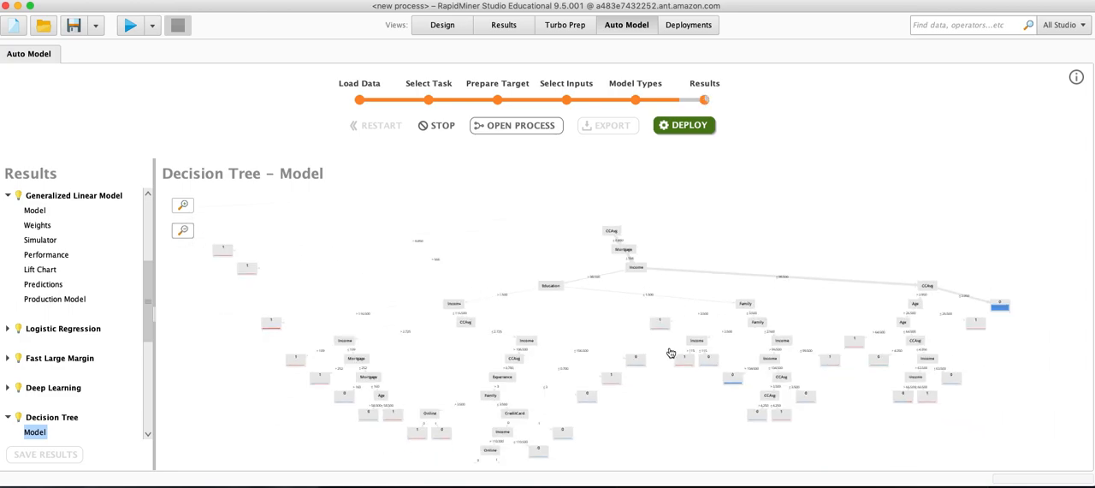
{"action": "left_click_drag", "start_coordinate": [671, 354], "coordinate": [507, 335]}
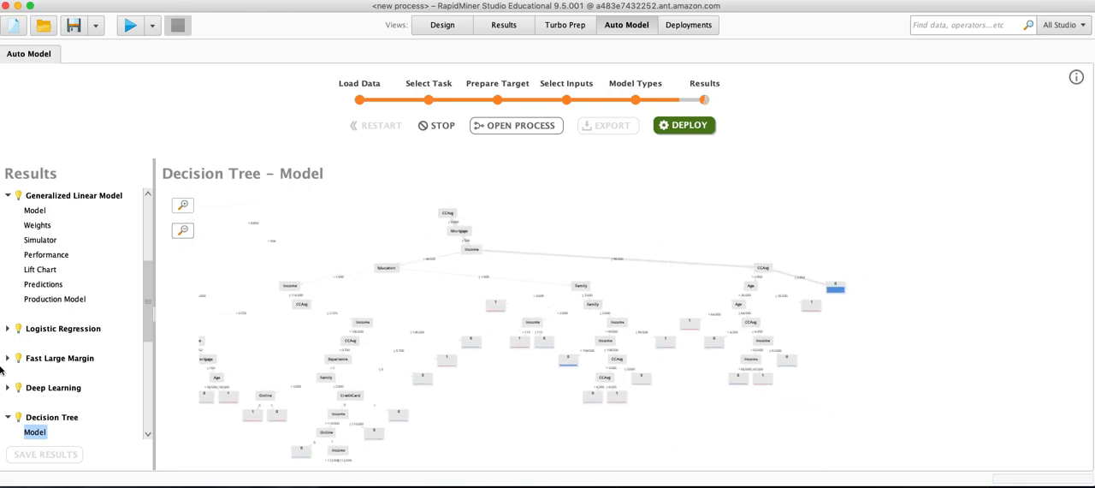
Check the last models in the comparison overview, including Random Forest and Gradient Boosted Trees, and reopen the Decision Tree model.
{"action": "scroll", "coordinate": [148, 233], "scroll_direction": "up", "scroll_amount": 5}
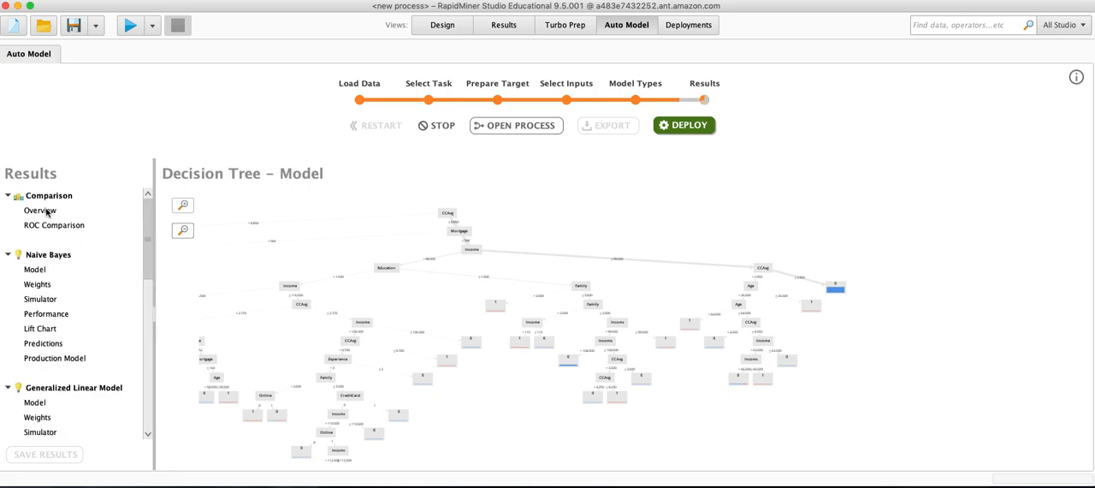
{"action": "left_click", "coordinate": [43, 211]}
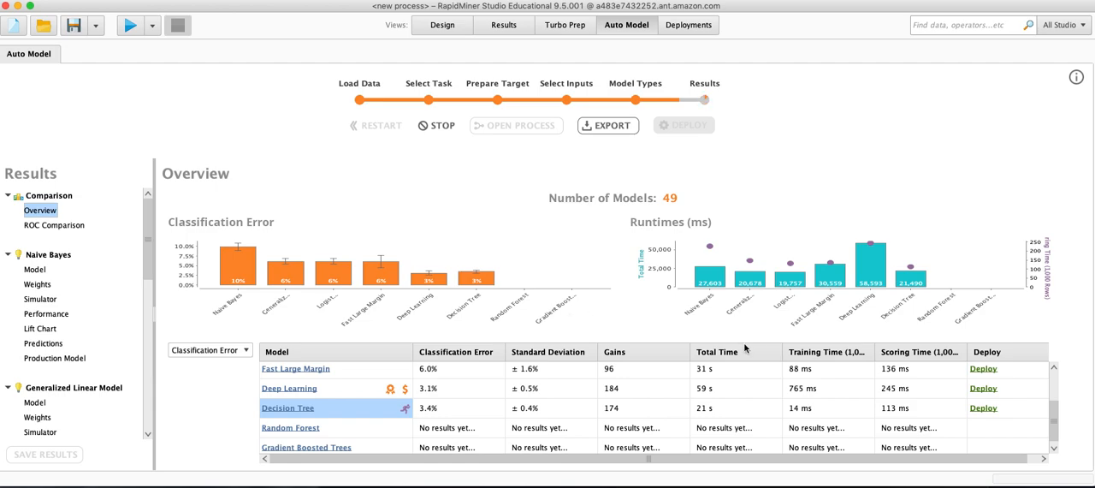
{"action": "scroll", "coordinate": [537, 397], "scroll_direction": "down", "scroll_amount": 1}
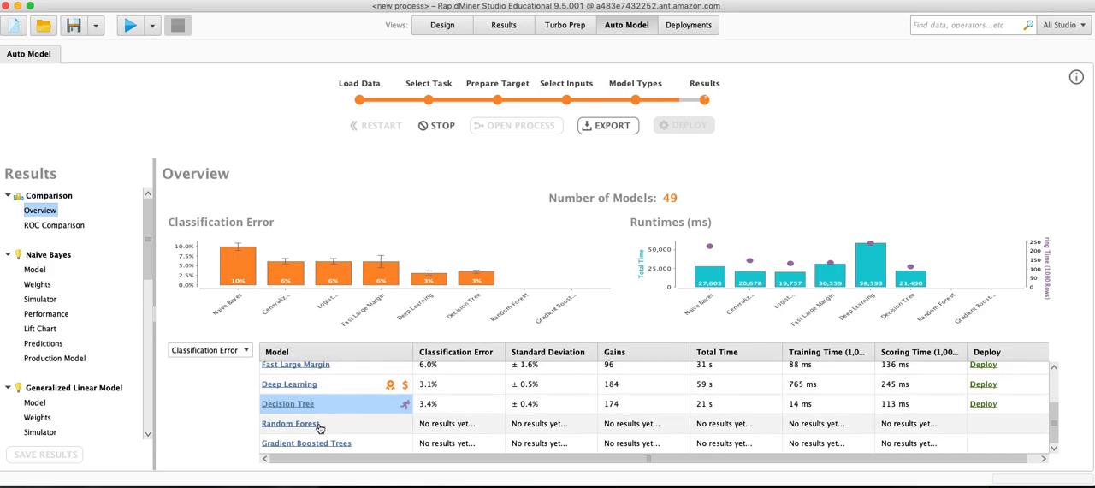
{"action": "left_click", "coordinate": [279, 405]}
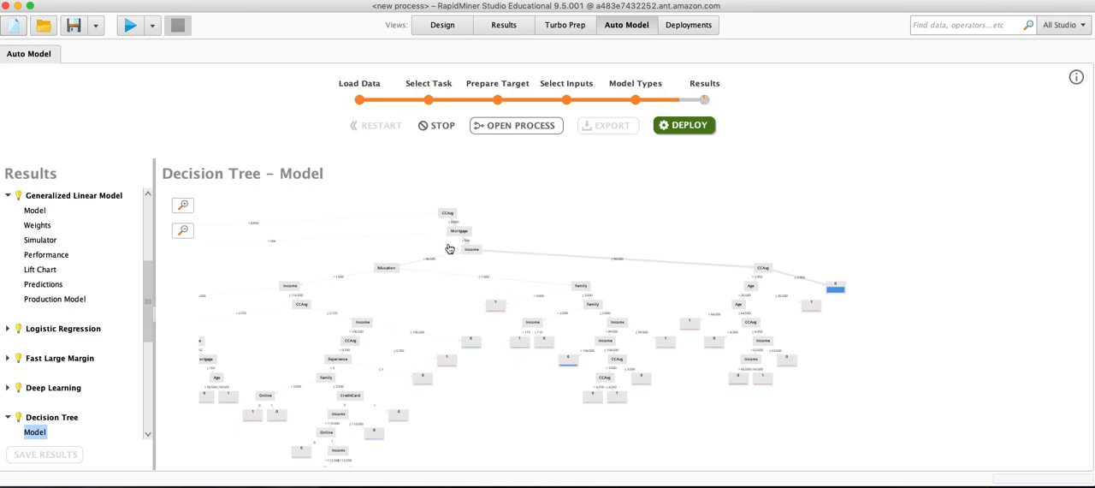
Compare the ROC curves of the models and return to the comparison overview.
{"action": "left_click_drag", "start_coordinate": [149, 303], "coordinate": [145, 226]}
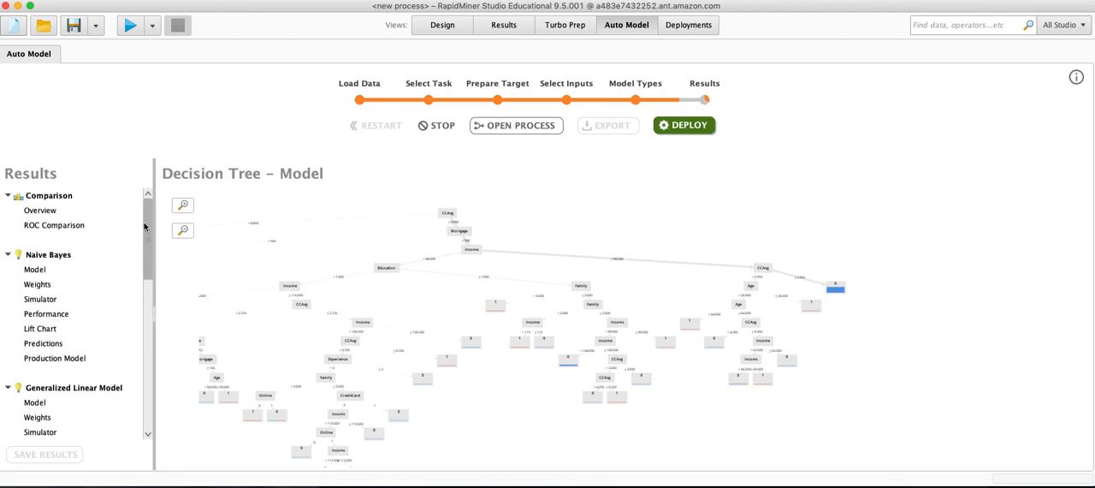
{"action": "left_click", "coordinate": [67, 227]}
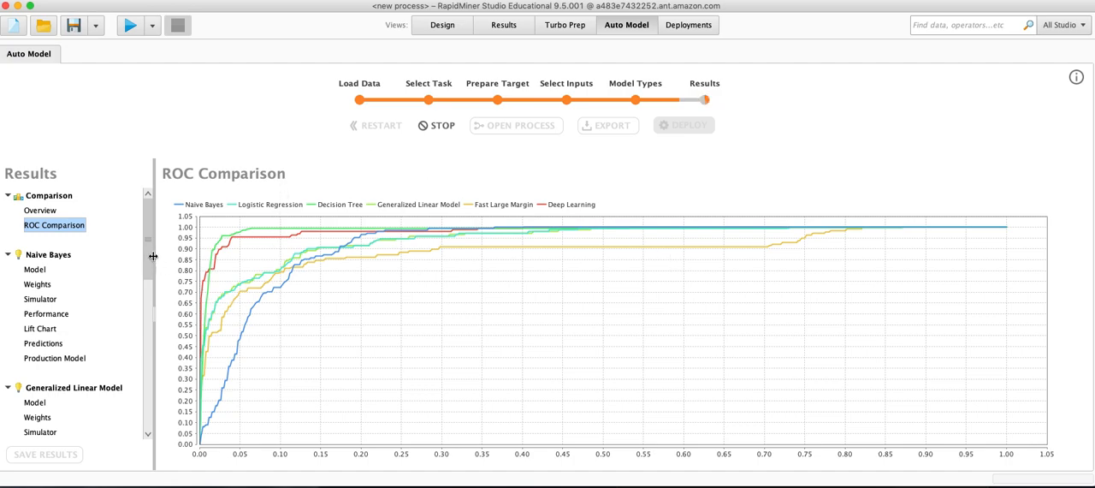
{"action": "left_click_drag", "start_coordinate": [152, 249], "coordinate": [154, 194]}
{"action": "left_click", "coordinate": [51, 211]}
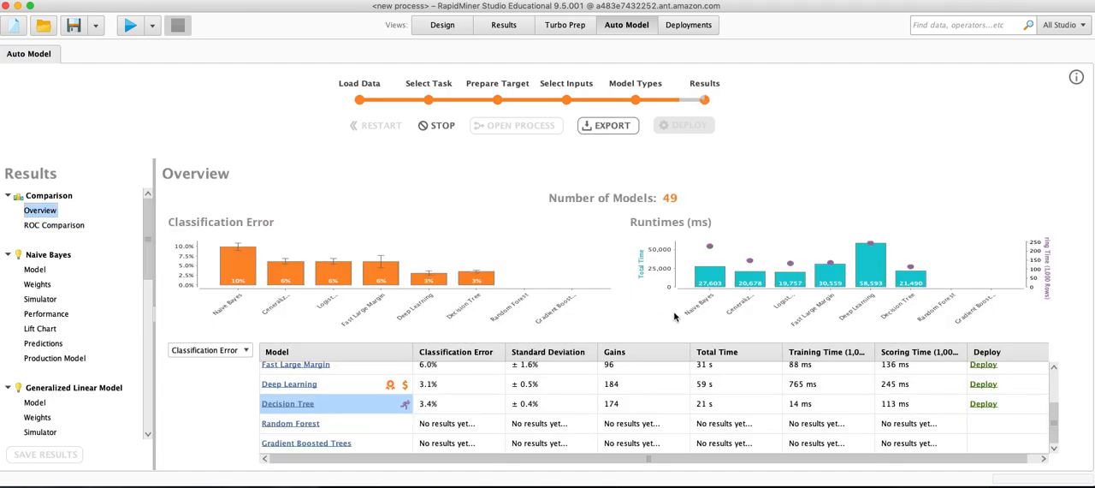